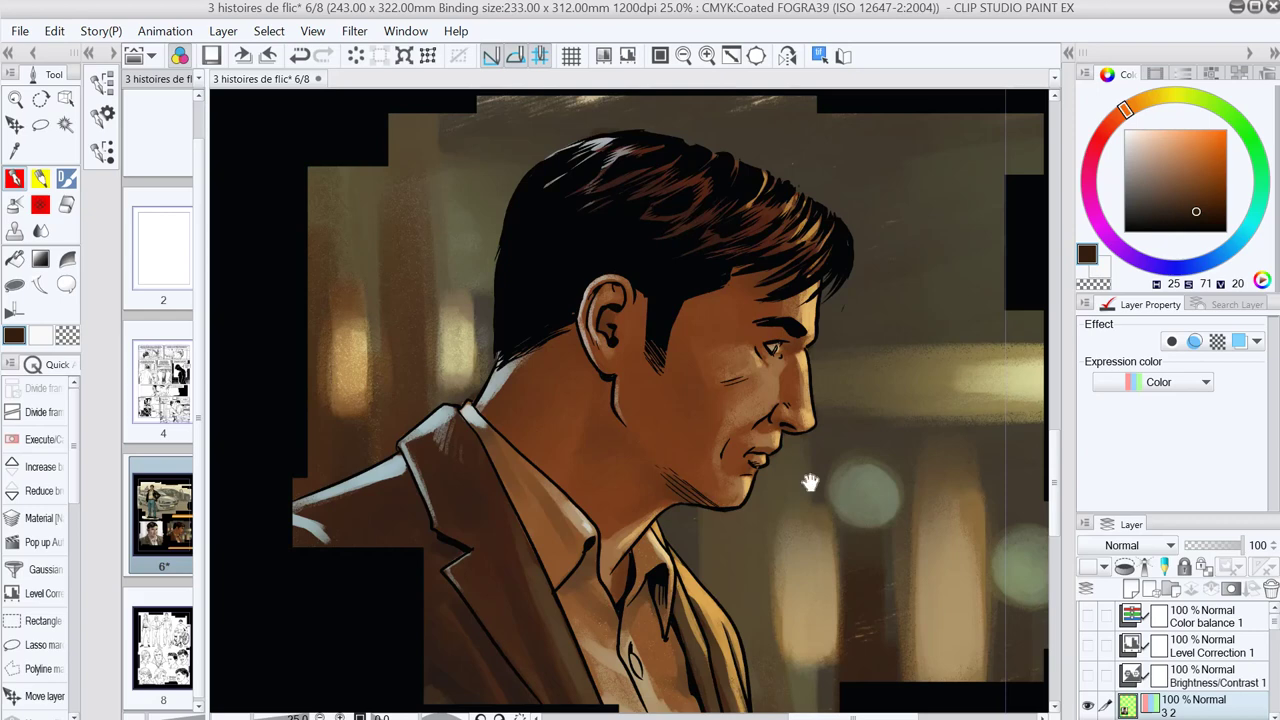
# - Pan the canvas slightly and nudge the brown drawing colour's hue from 25 to 23
pyautogui.moveTo(808, 482); pyautogui.dragTo(801, 483)
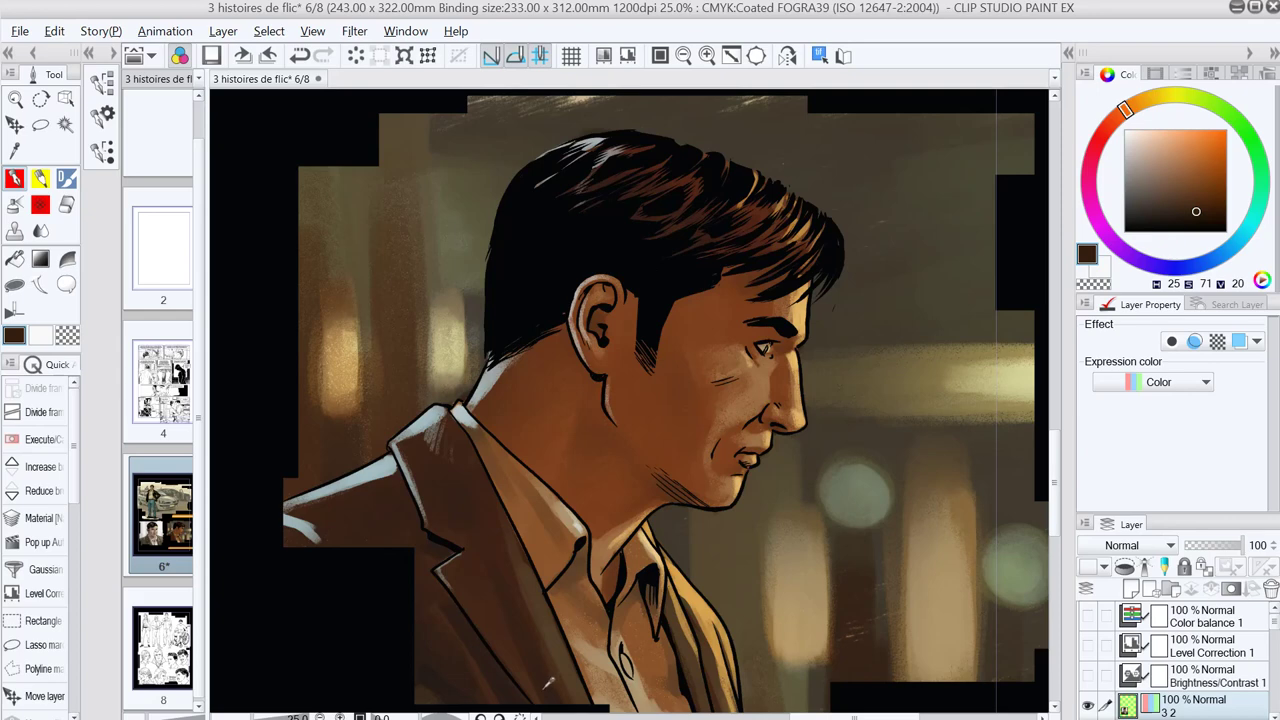
pyautogui.moveTo(1125, 109); pyautogui.dragTo(1123, 112)
# - Compare the Color Slider's CMYK and RGB tabs, then sample the man's skin brown (C34 M81 Y97 K47)
pyautogui.click(1183, 77)
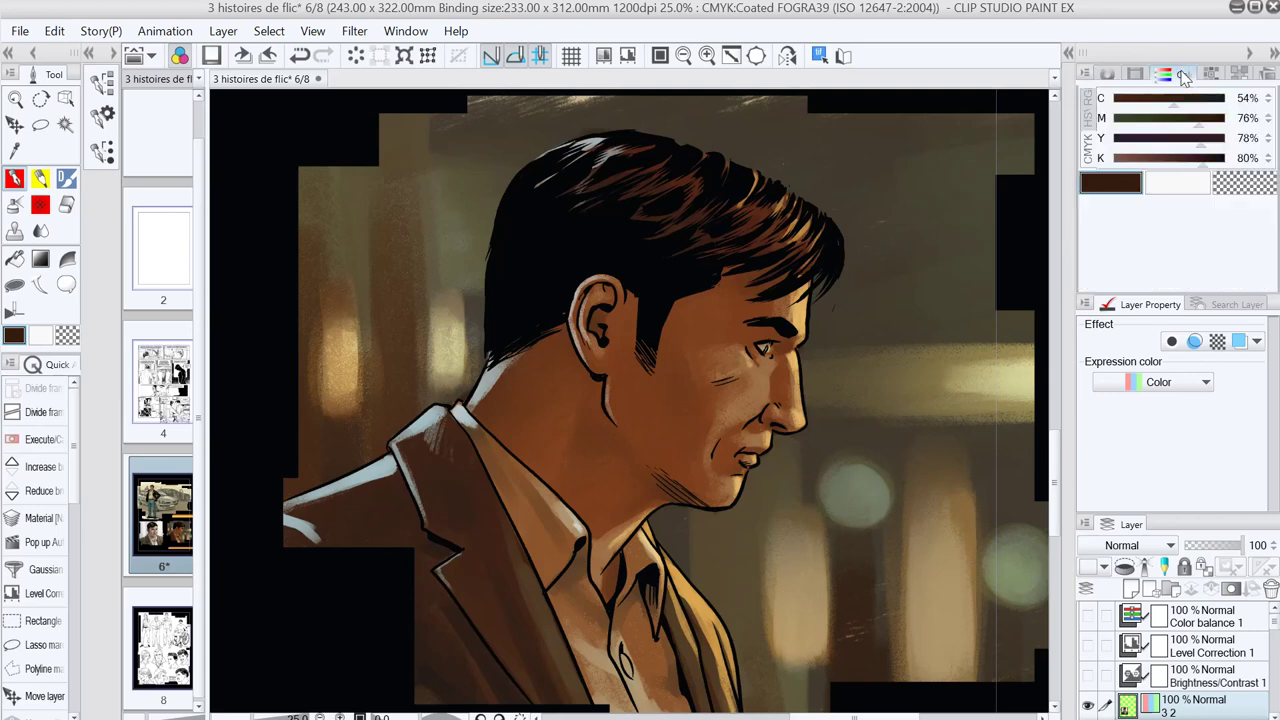
pyautogui.click(1089, 100)
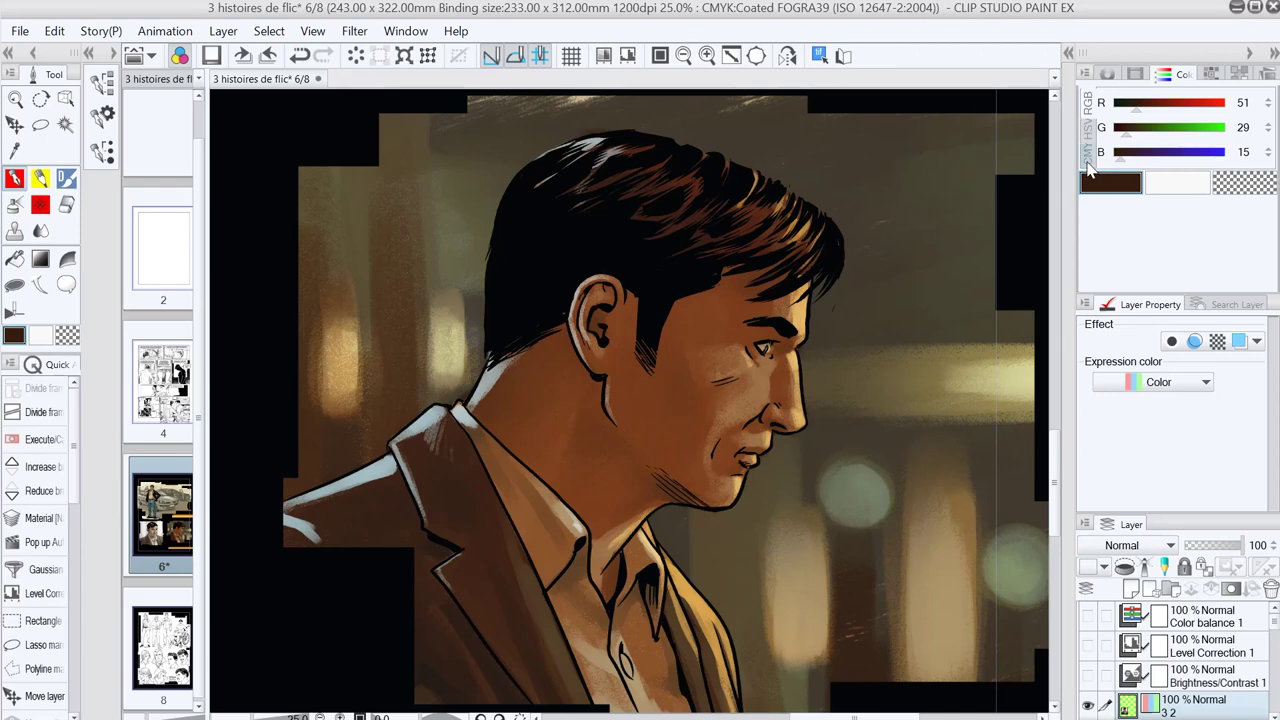
pyautogui.click(1088, 165)
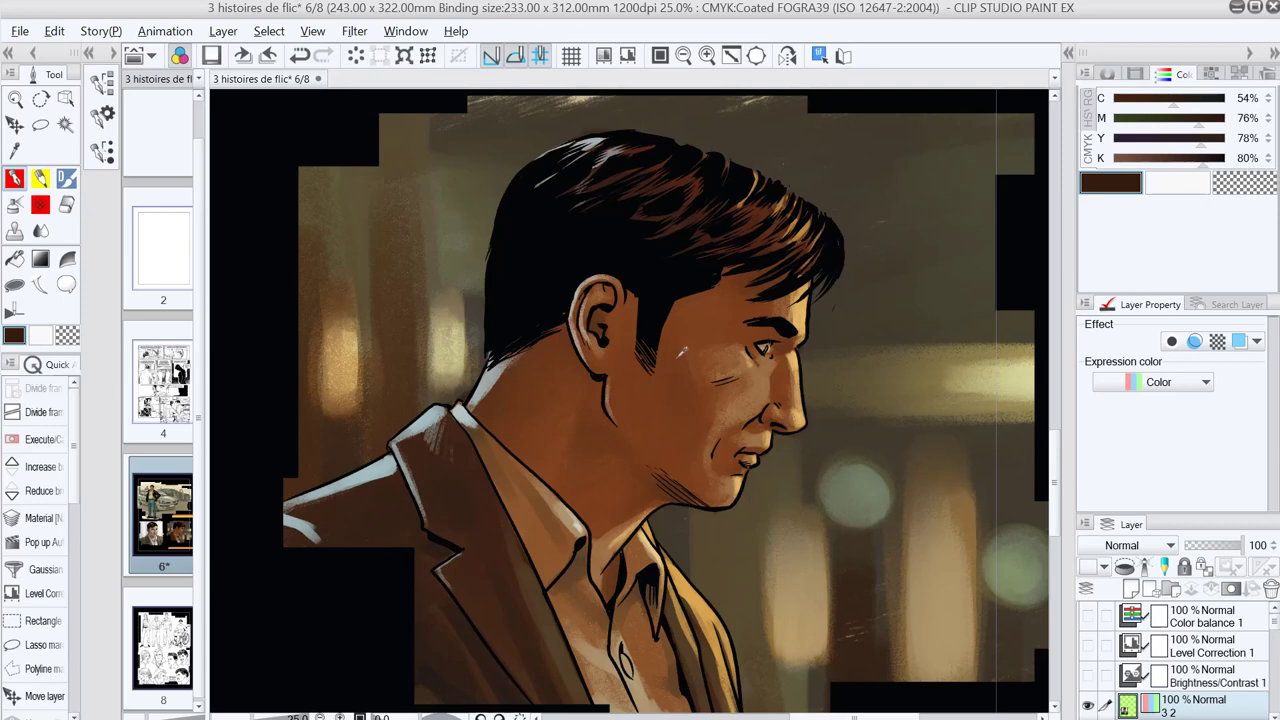
pyautogui.keyDown('alt'); pyautogui.click(687, 370); pyautogui.keyUp('alt')
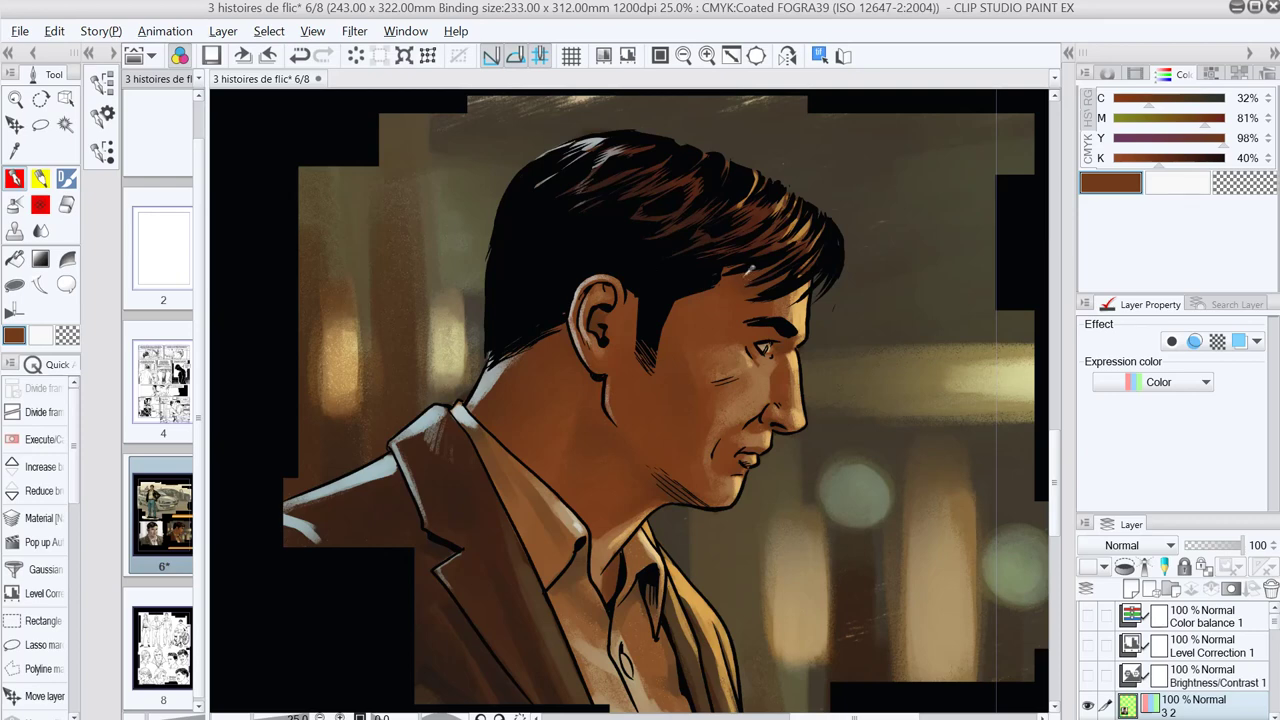
pyautogui.keyDown('alt'); pyautogui.click(751, 269); pyautogui.keyUp('alt')
# - Confirm in Preferences > Color conversion that the CMYK profile is Coated FOGRA39 (ISO 12647-2:2004)
pyautogui.click(20, 31)
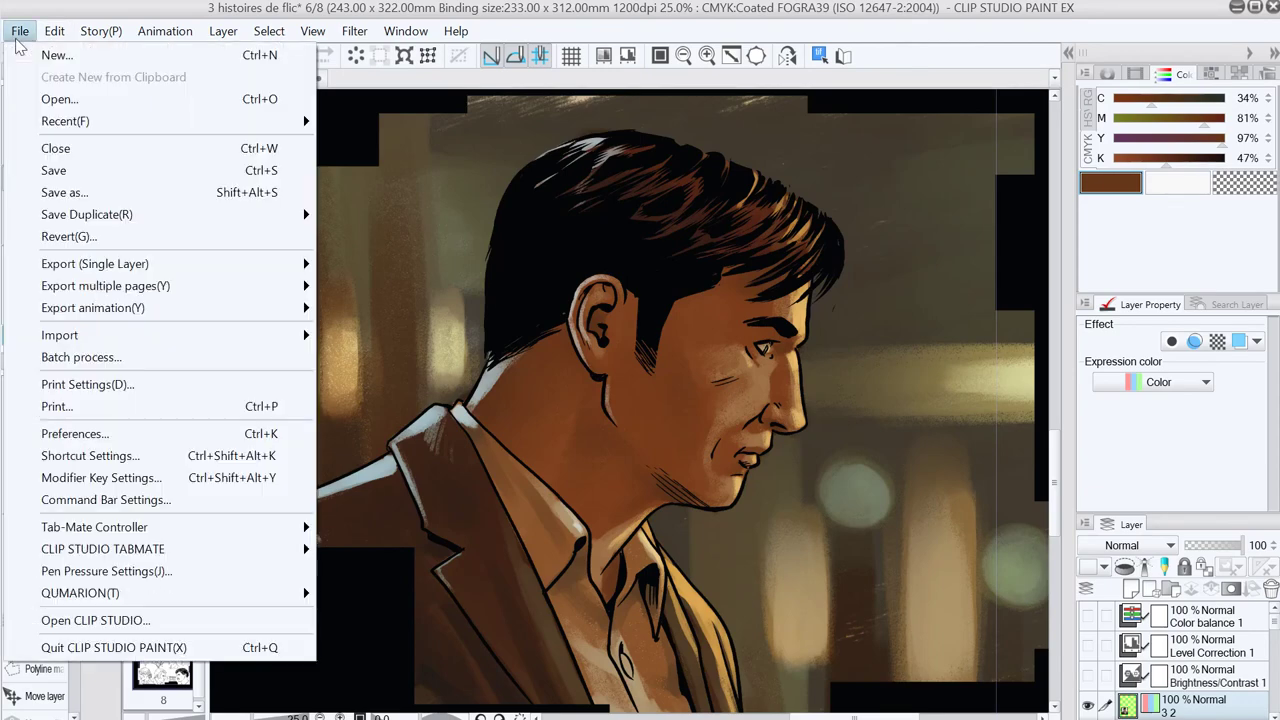
pyautogui.click(181, 432)
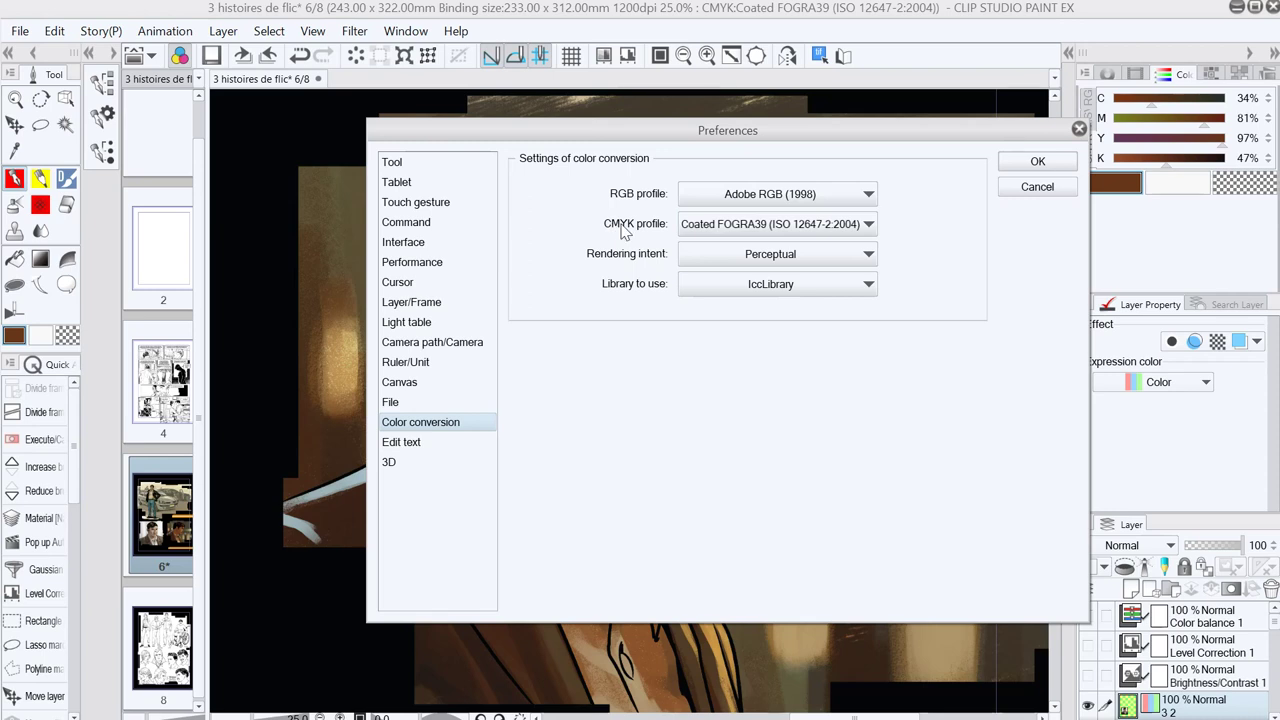
pyautogui.click(765, 230)
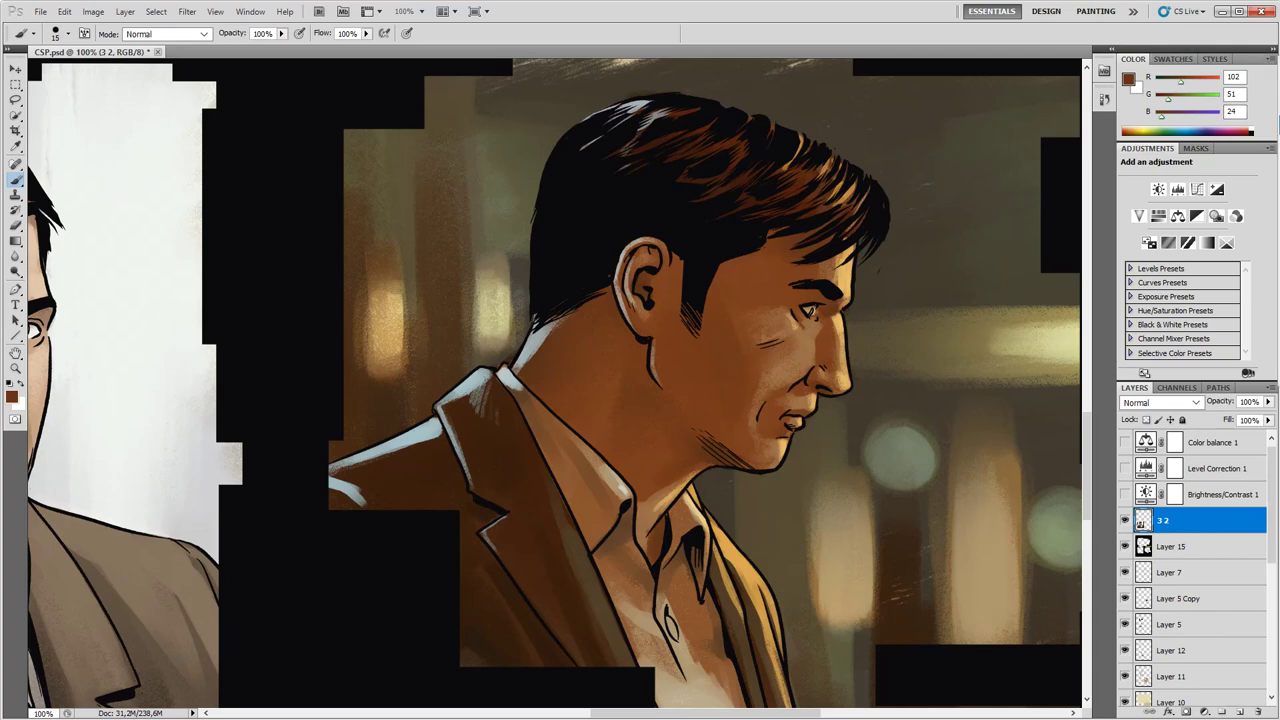
# - Sample the face's skin brown in CMYK, then open Color Settings' CMYK working-space list
pyautogui.click(1276, 120)
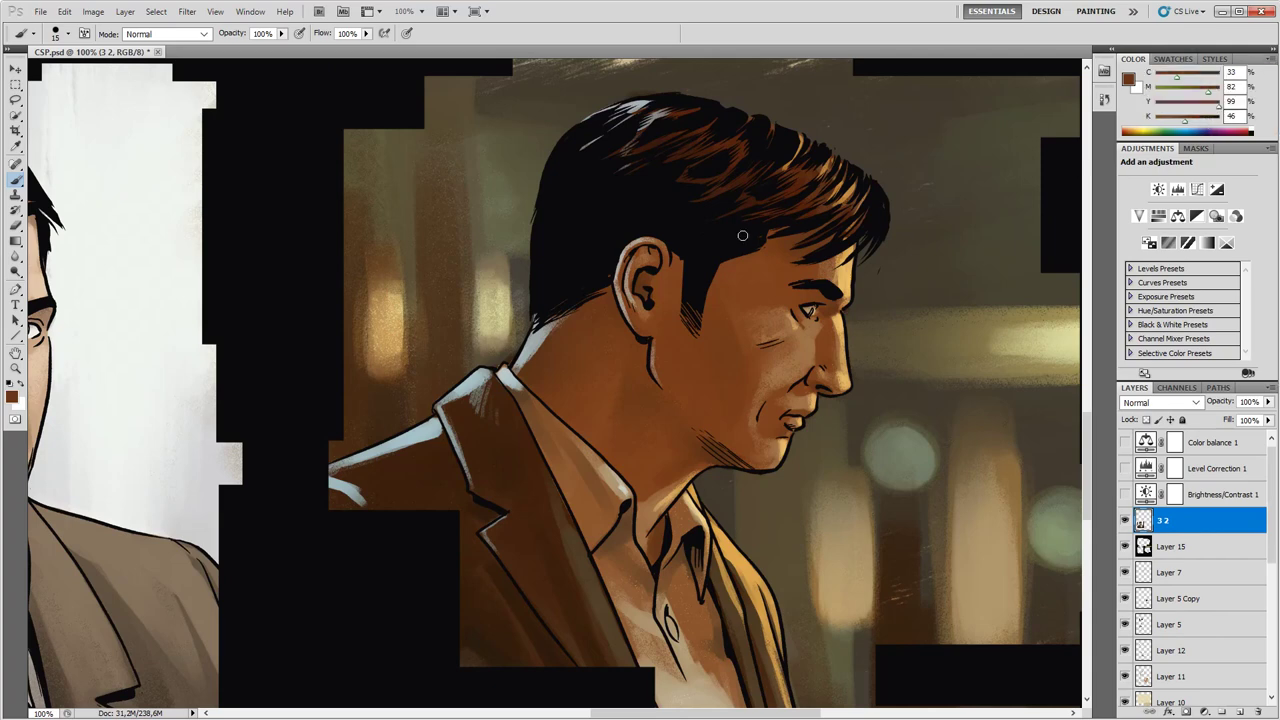
pyautogui.keyDown('alt'); pyautogui.click(795, 241); pyautogui.keyUp('alt')
pyautogui.hotkey('ctrl', 'shift', 'k')
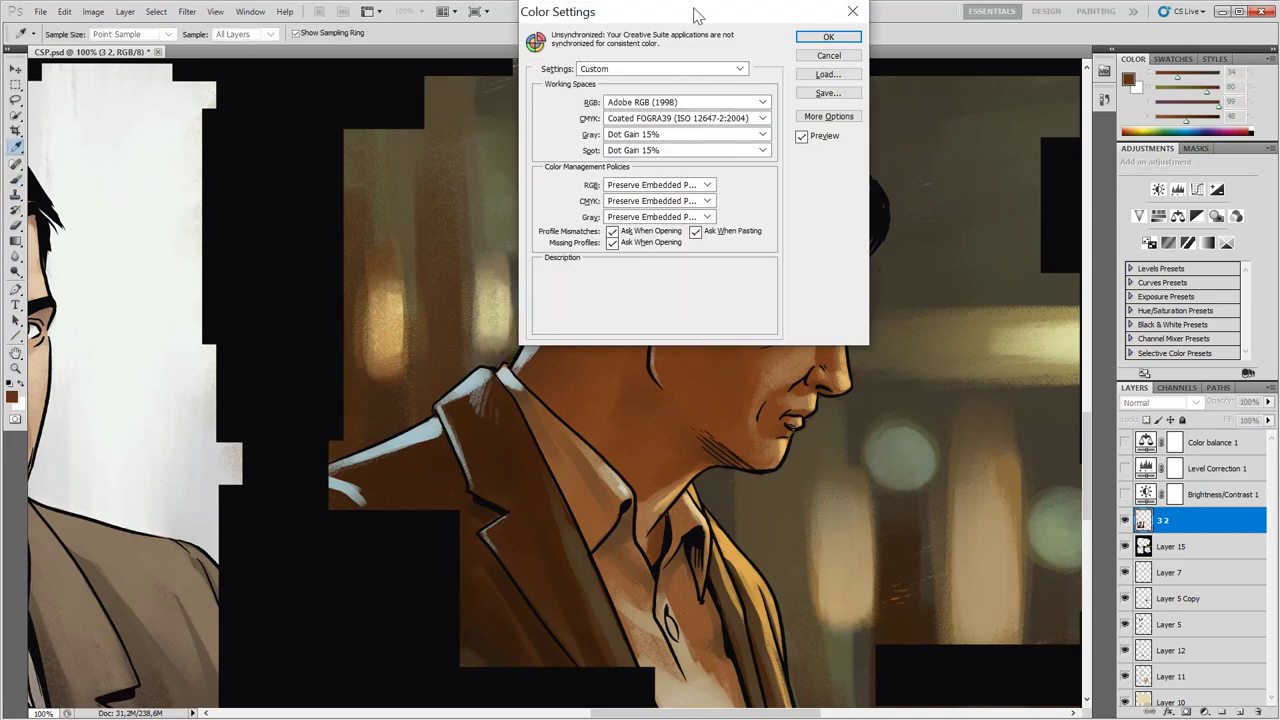
pyautogui.moveTo(697, 15); pyautogui.dragTo(737, 140)
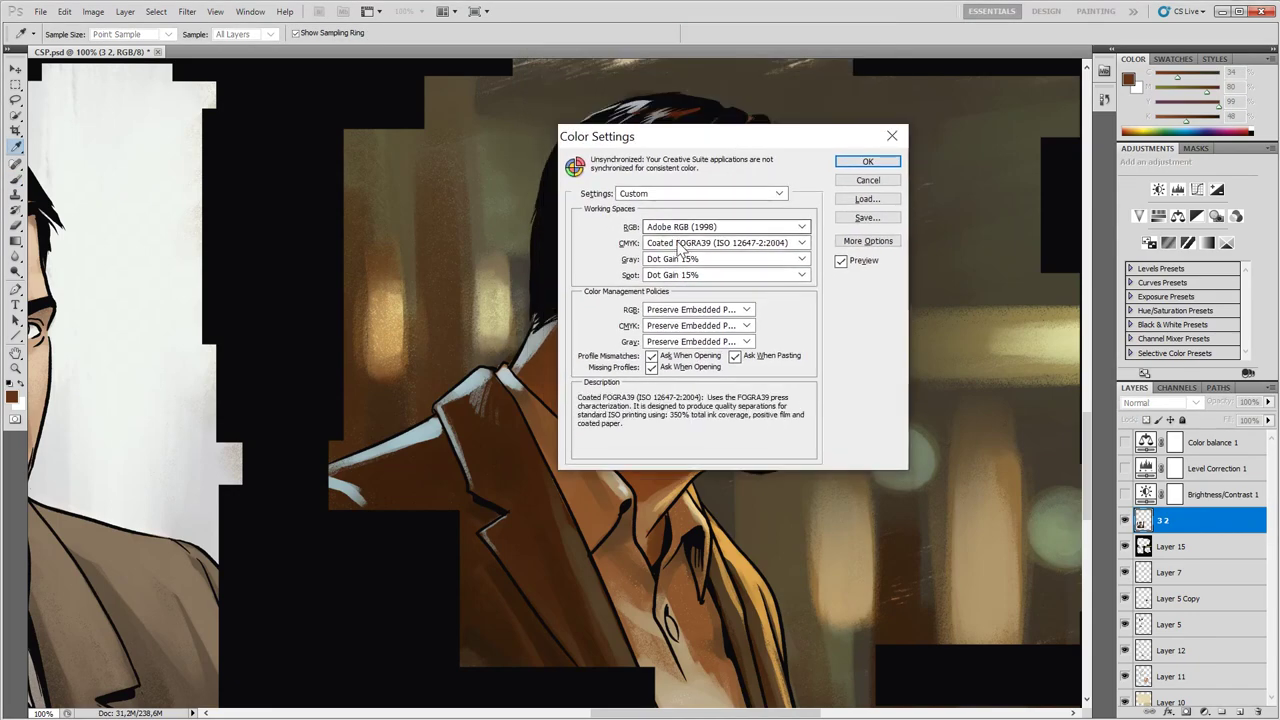
pyautogui.click(692, 243)
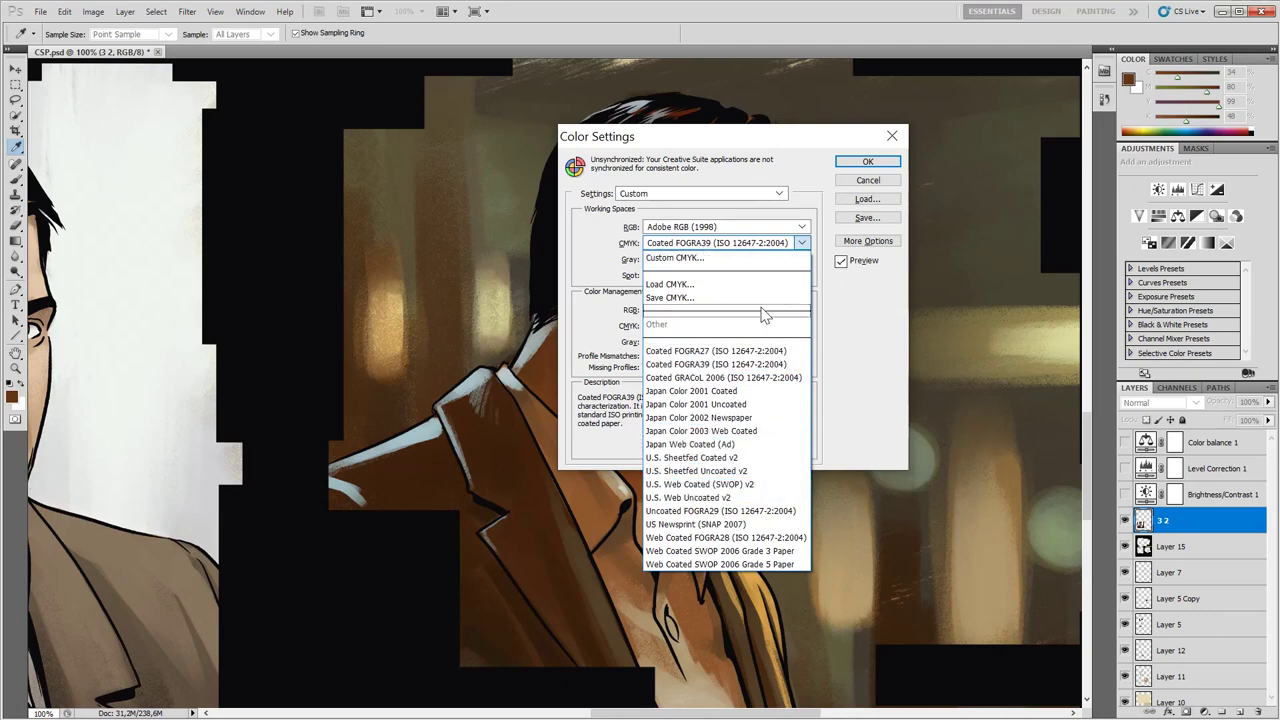
# - Load senza nero.icc as the CMYK working space and confirm the Color Settings
pyautogui.click(718, 285)
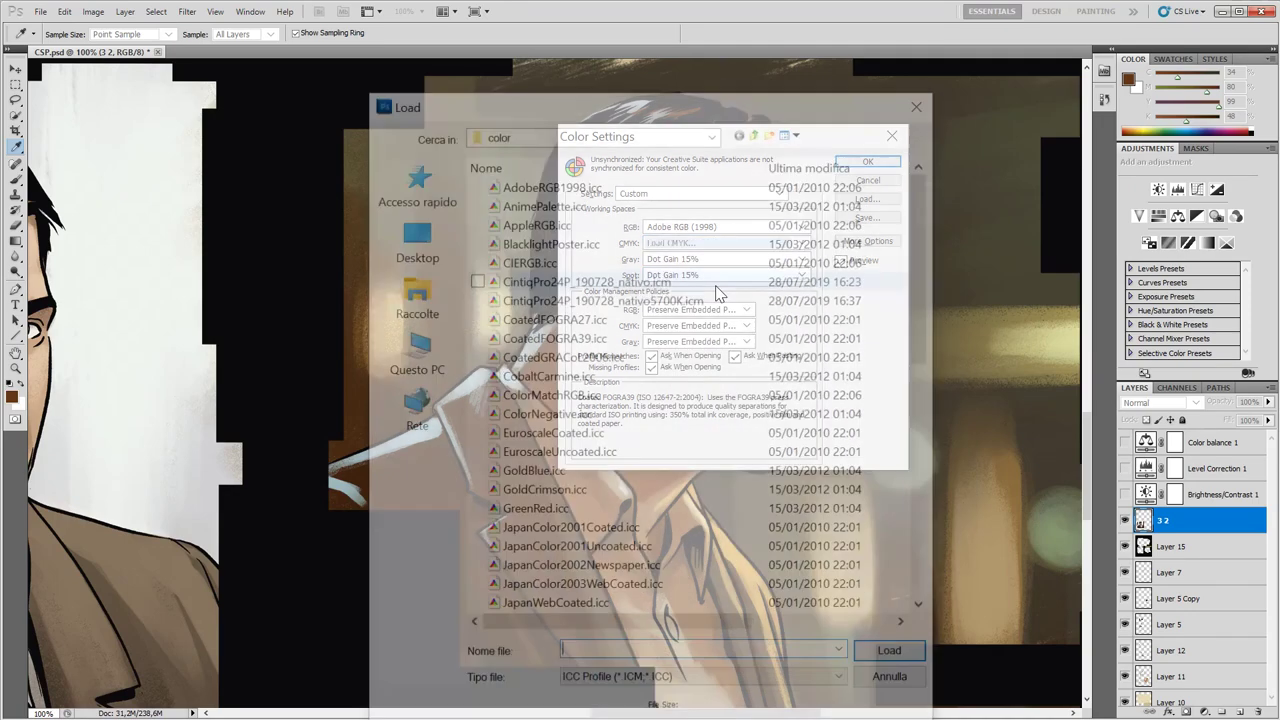
pyautogui.scroll(-10, 668, 484)
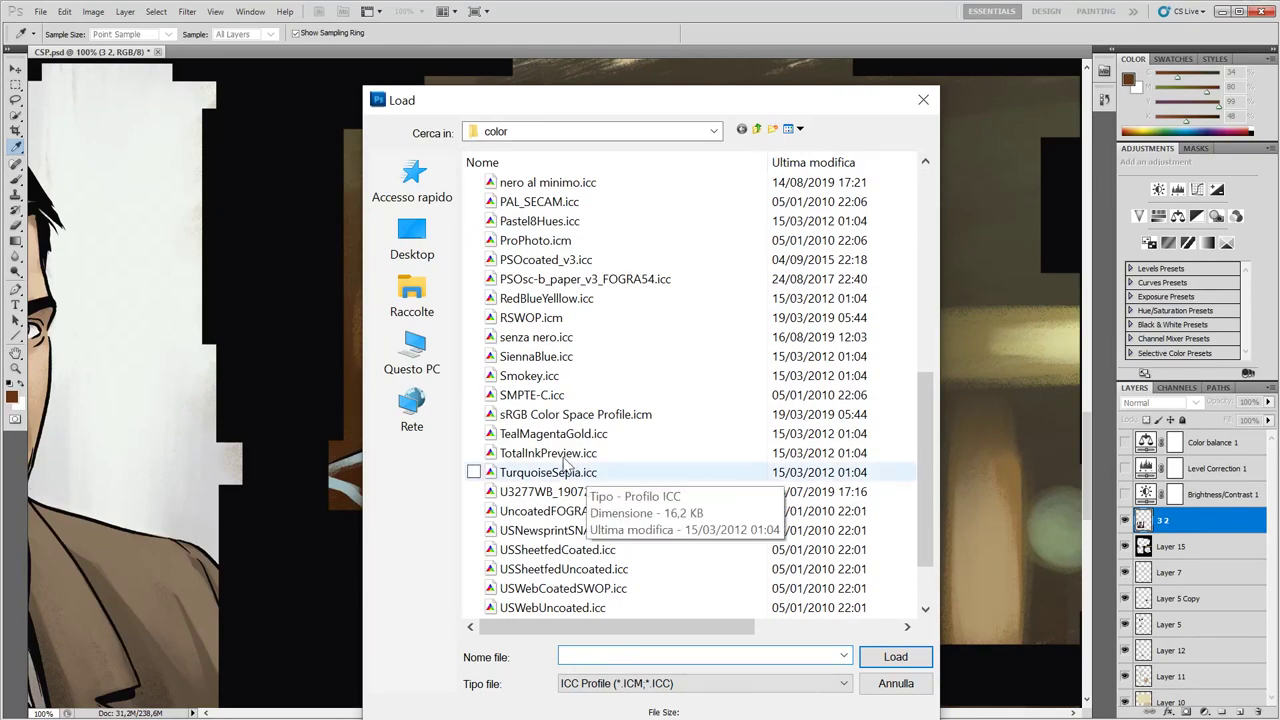
pyautogui.click(530, 337)
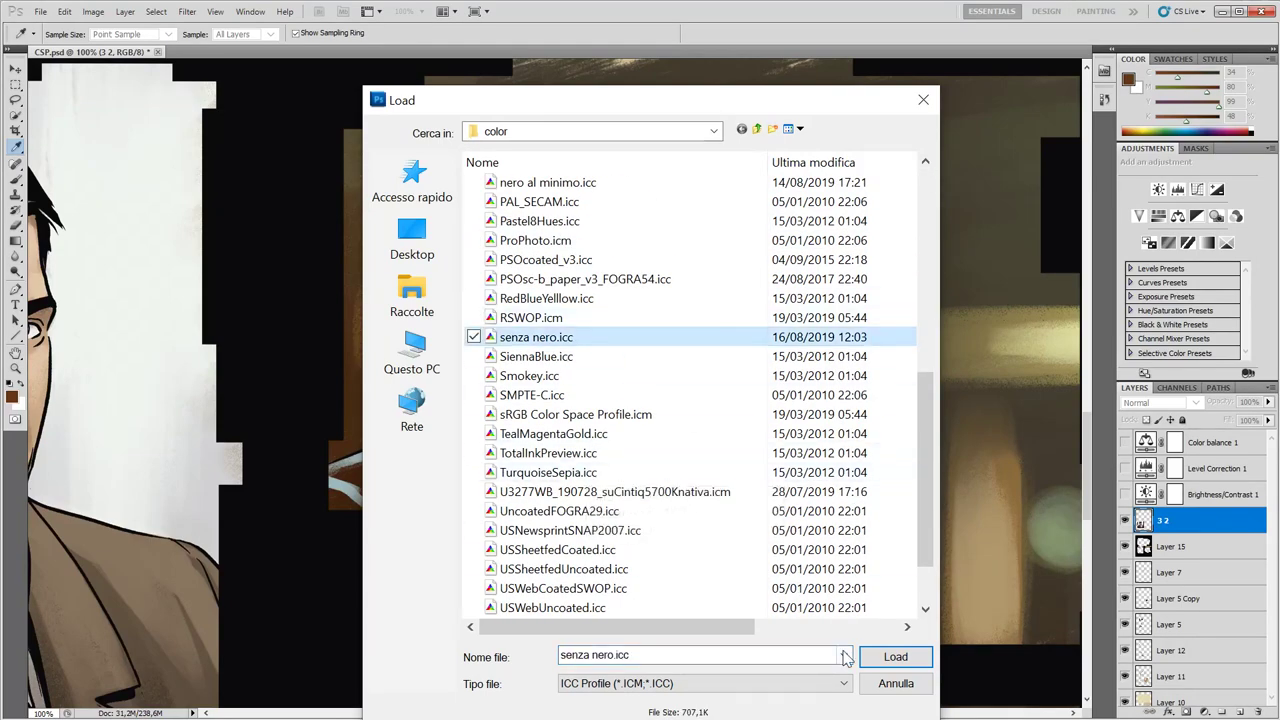
pyautogui.click(895, 656)
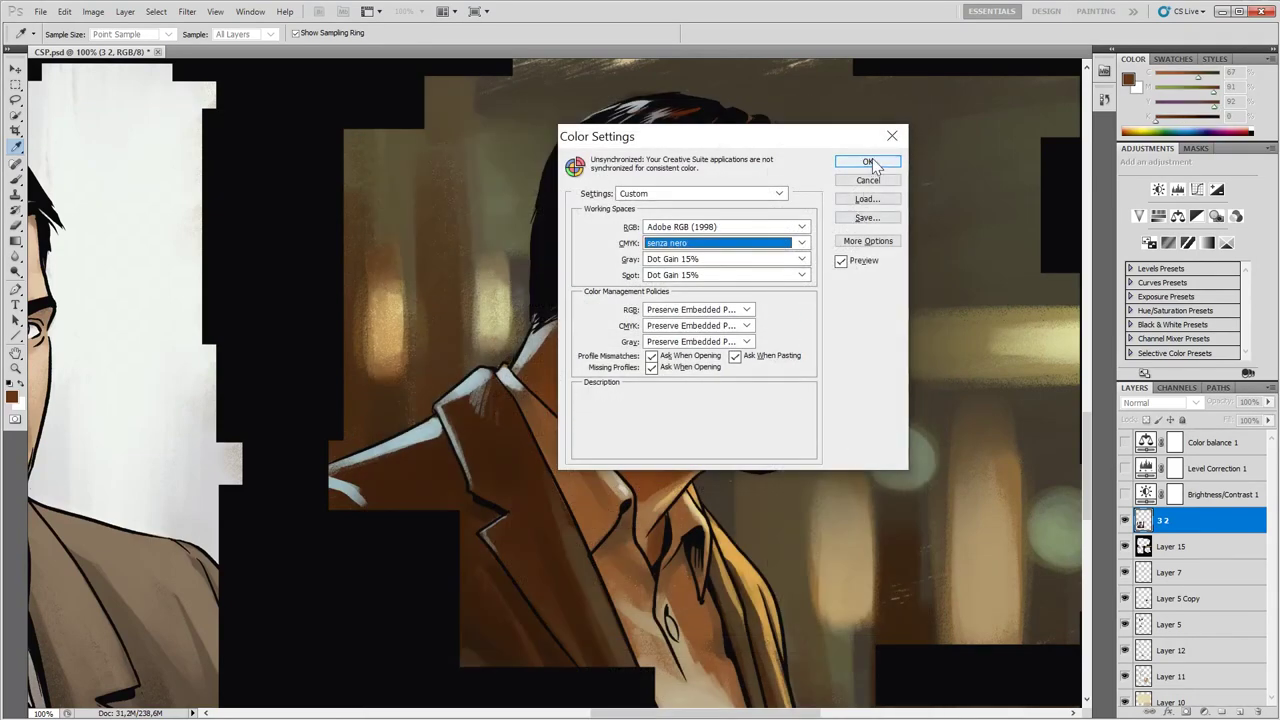
pyautogui.click(868, 162)
pyautogui.press('b')
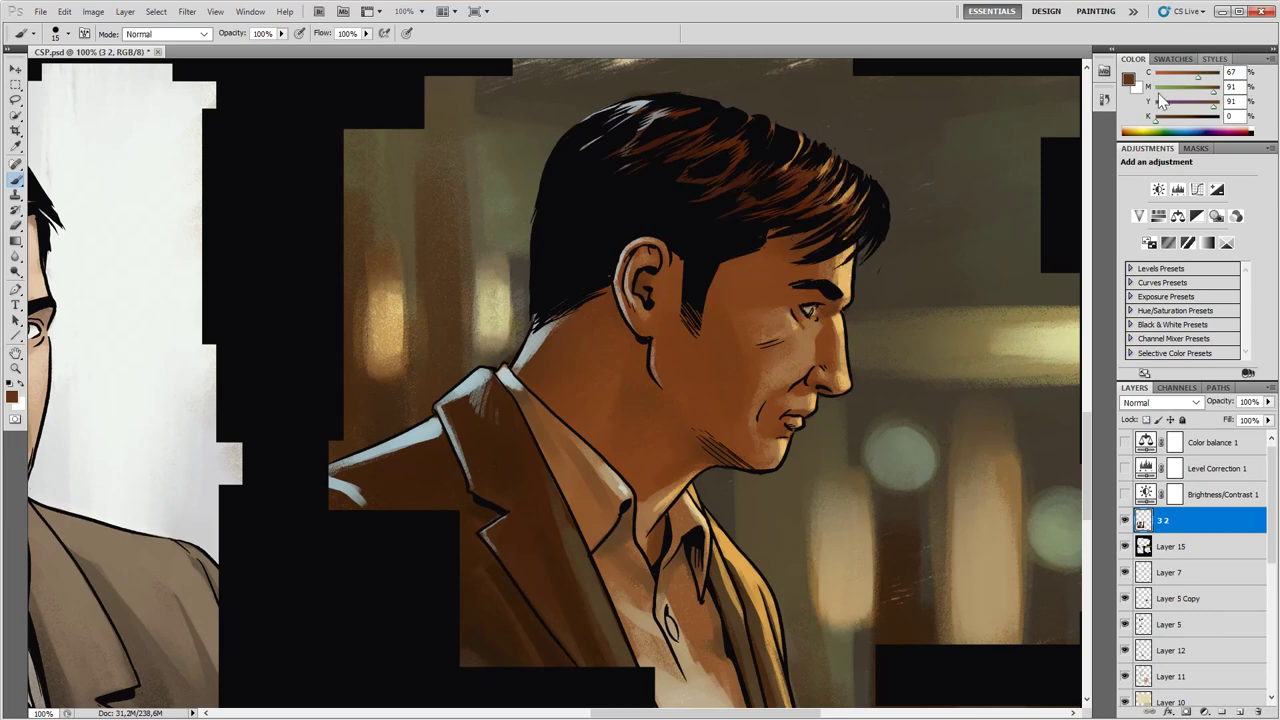
# - Try magenta and printable purple hues in the foreground Color Picker, then close it
pyautogui.click(10, 397)
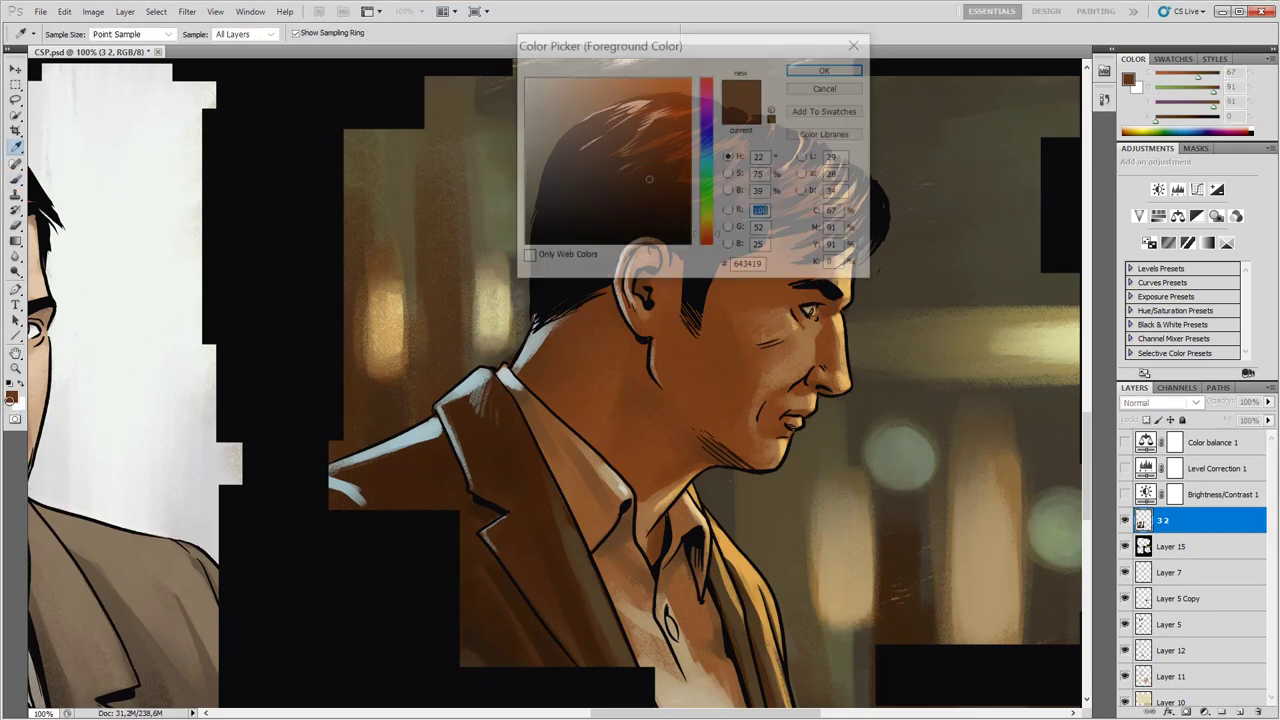
pyautogui.moveTo(737, 52); pyautogui.dragTo(763, 220)
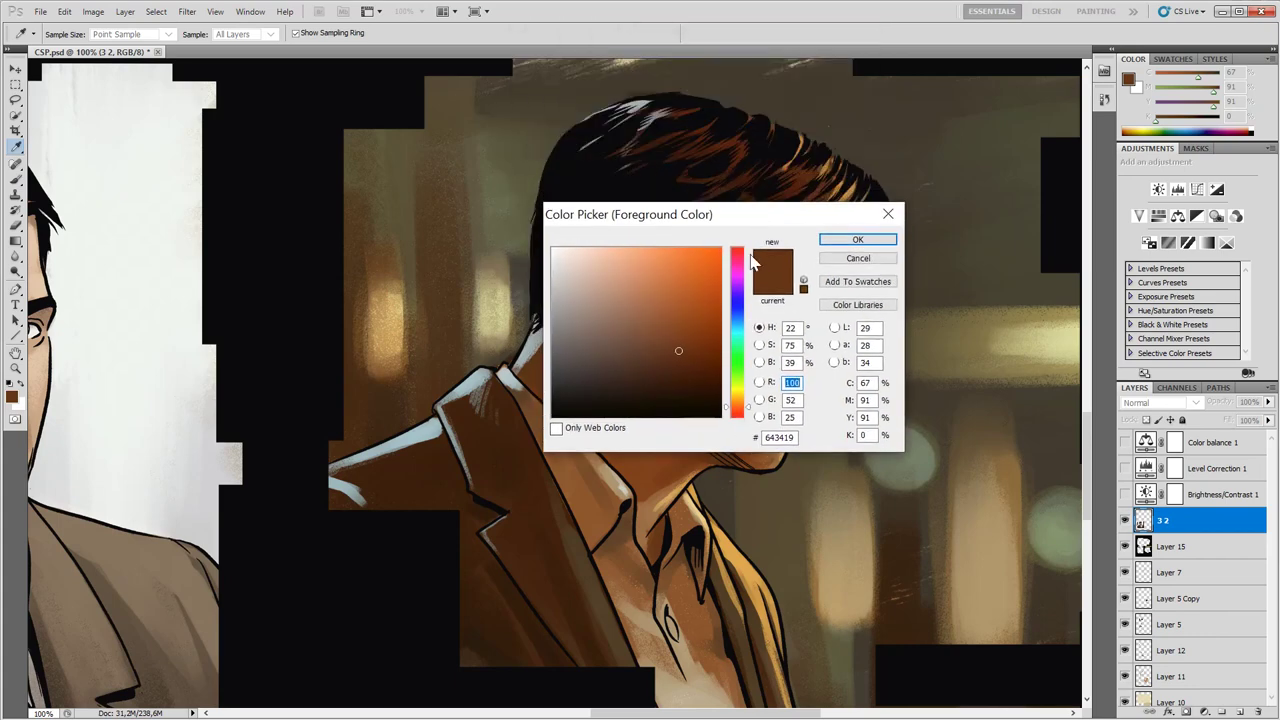
pyautogui.click(737, 273)
pyautogui.click(687, 304)
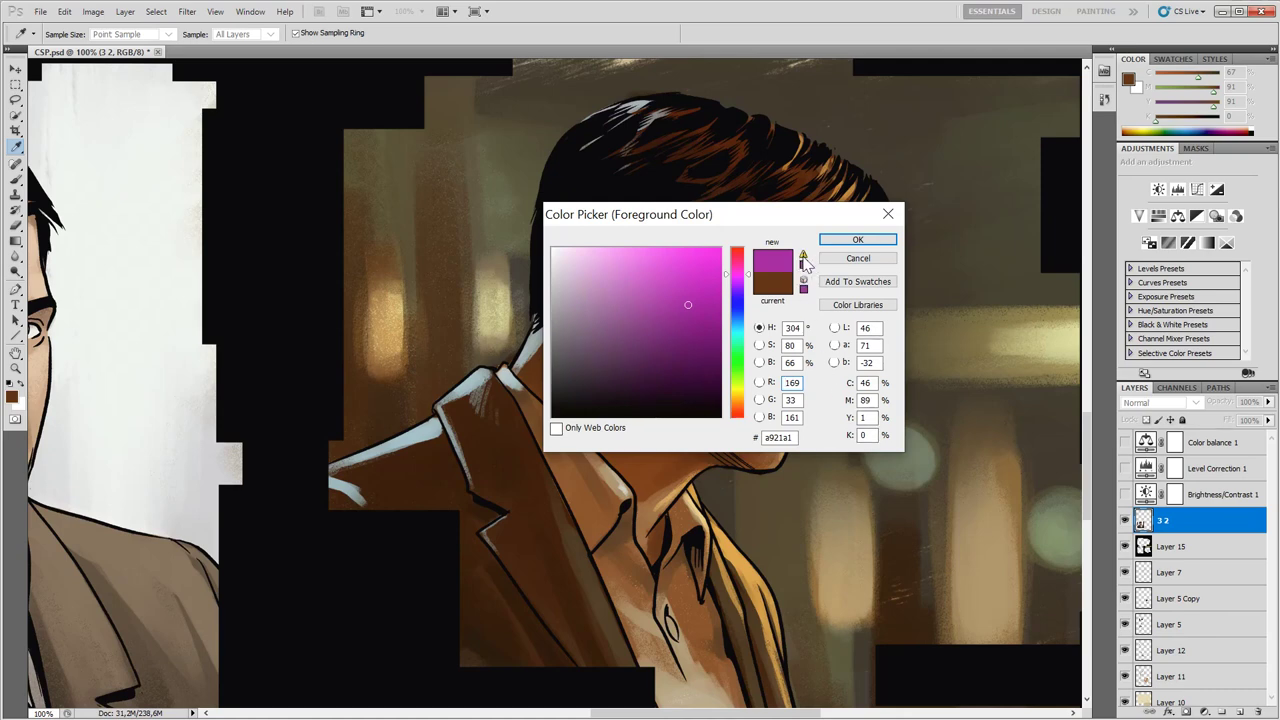
pyautogui.click(803, 258)
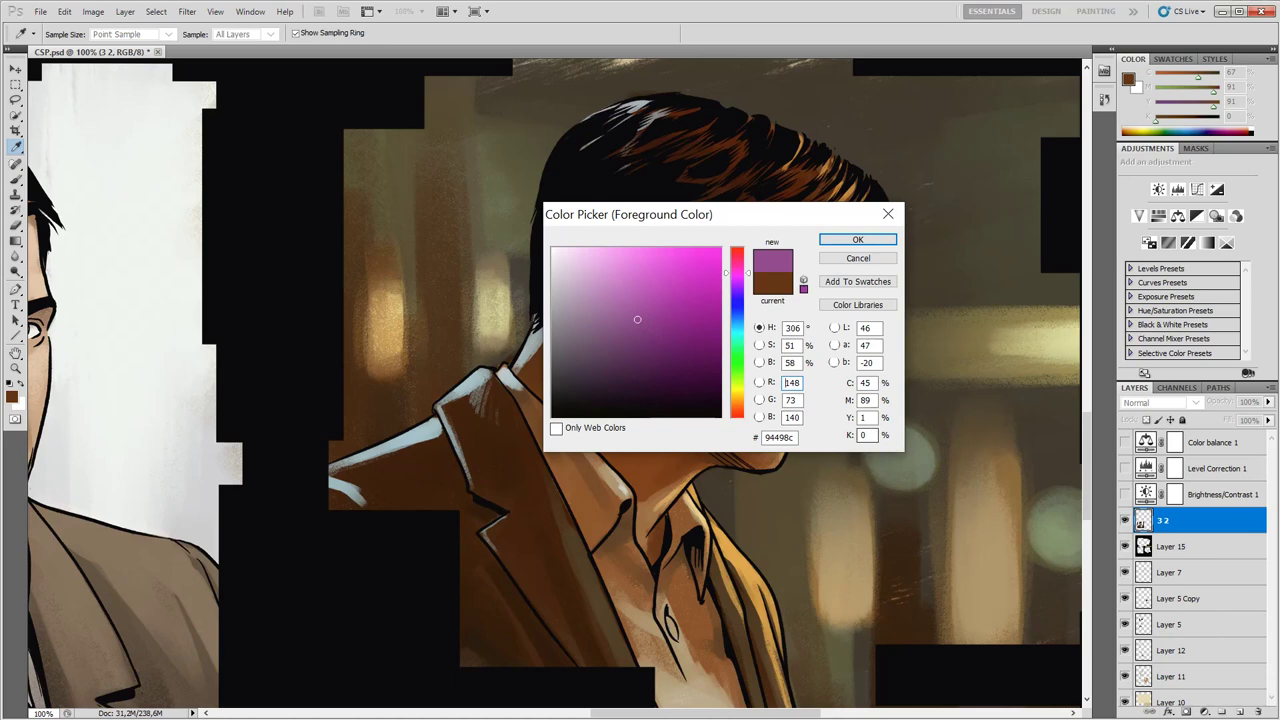
pyautogui.click(858, 258)
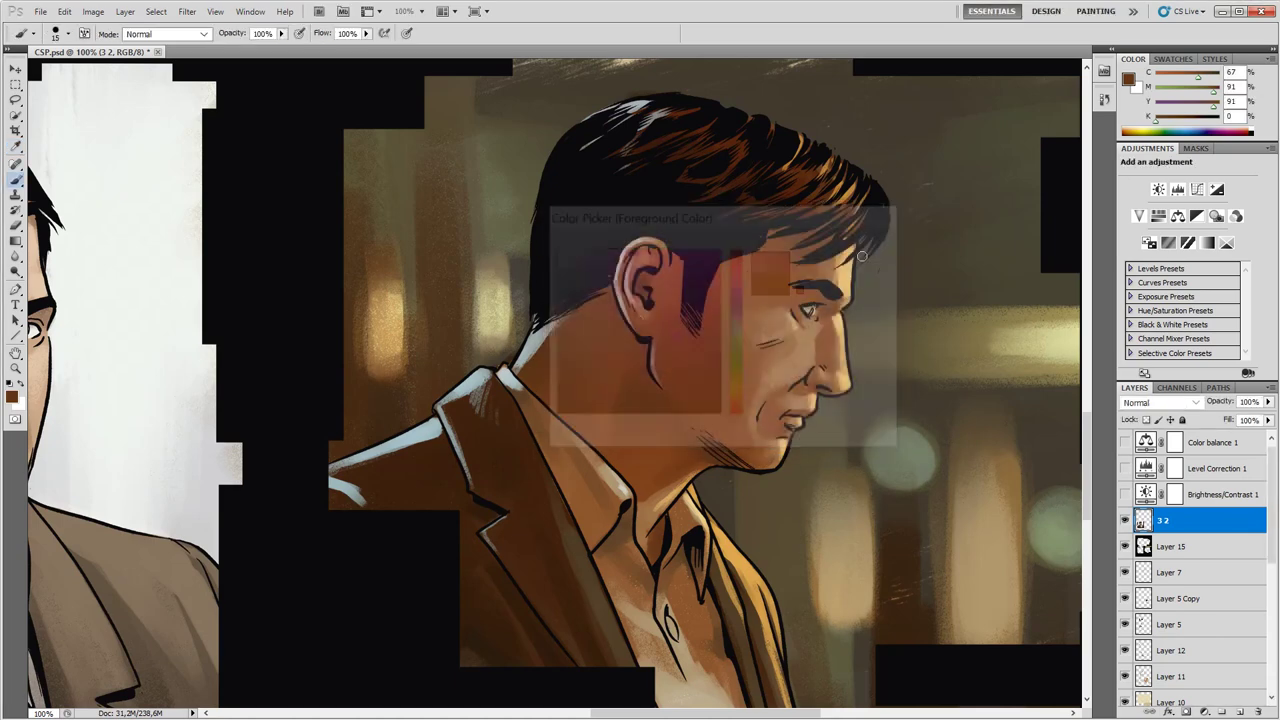
# - Toggle CMYK Proof Colors on and off with Ctrl+Y to compare the panel
pyautogui.hotkey('ctrl', 'y')
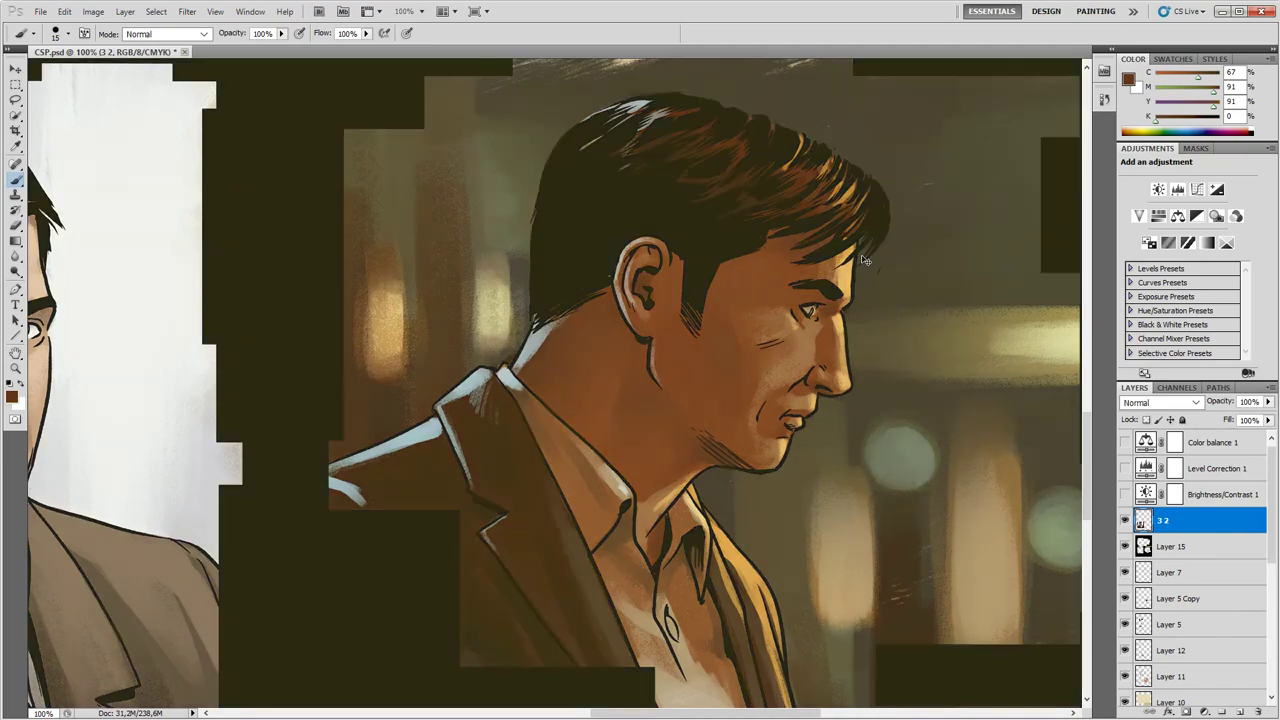
pyautogui.hotkey('ctrl', 'y')
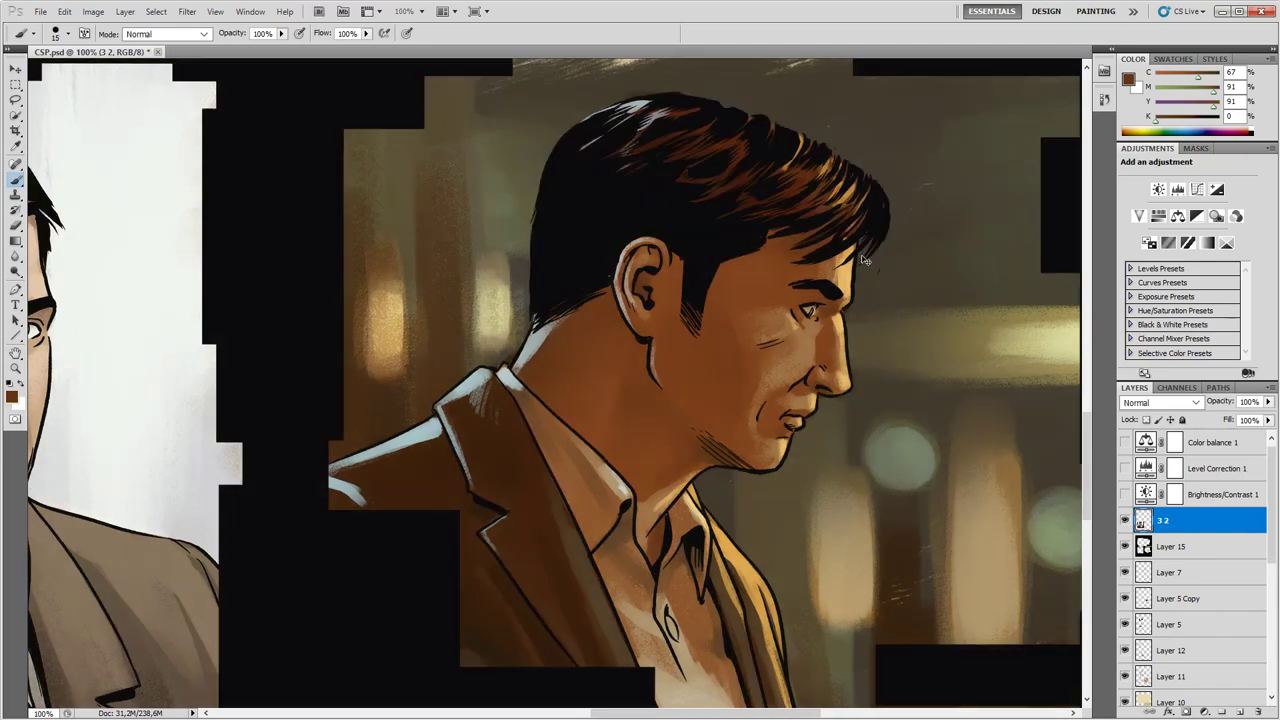
pyautogui.hotkey('ctrl', 'shift', 'k')
# - Set the CMYK working space to Coated FOGRA39 and confirm Color Settings
pyautogui.click(690, 245)
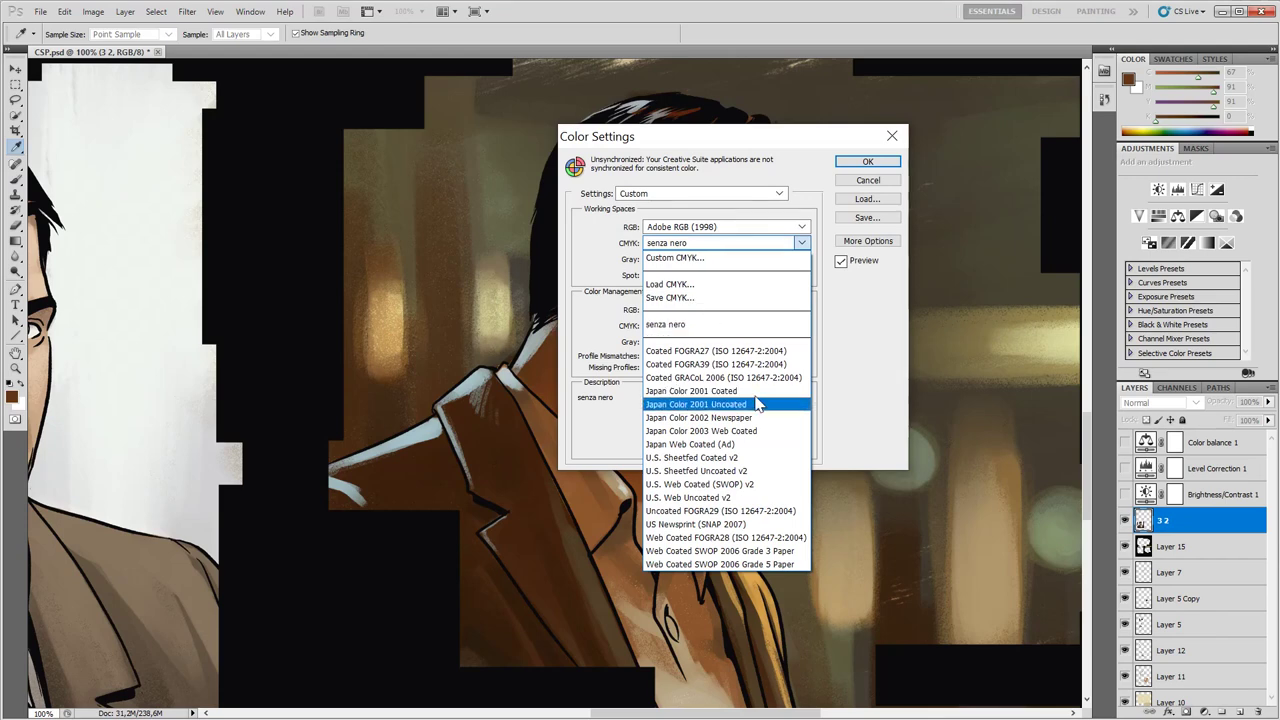
pyautogui.click(716, 364)
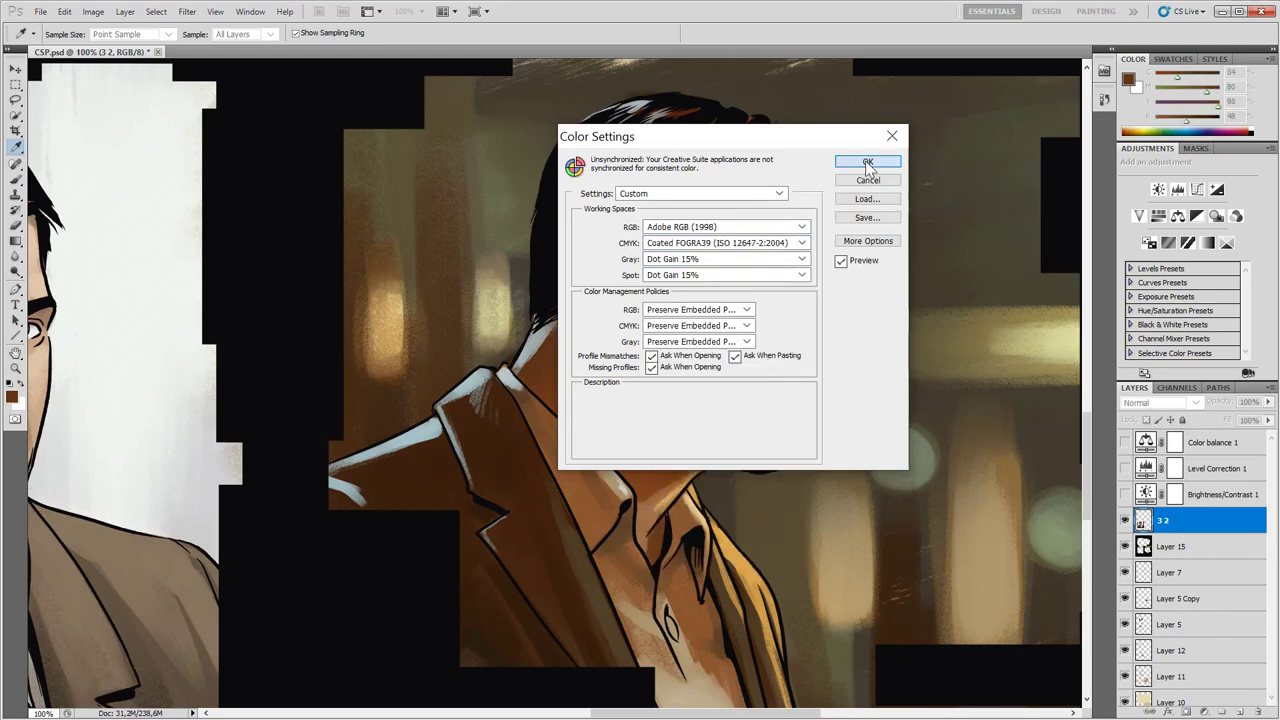
pyautogui.click(868, 163)
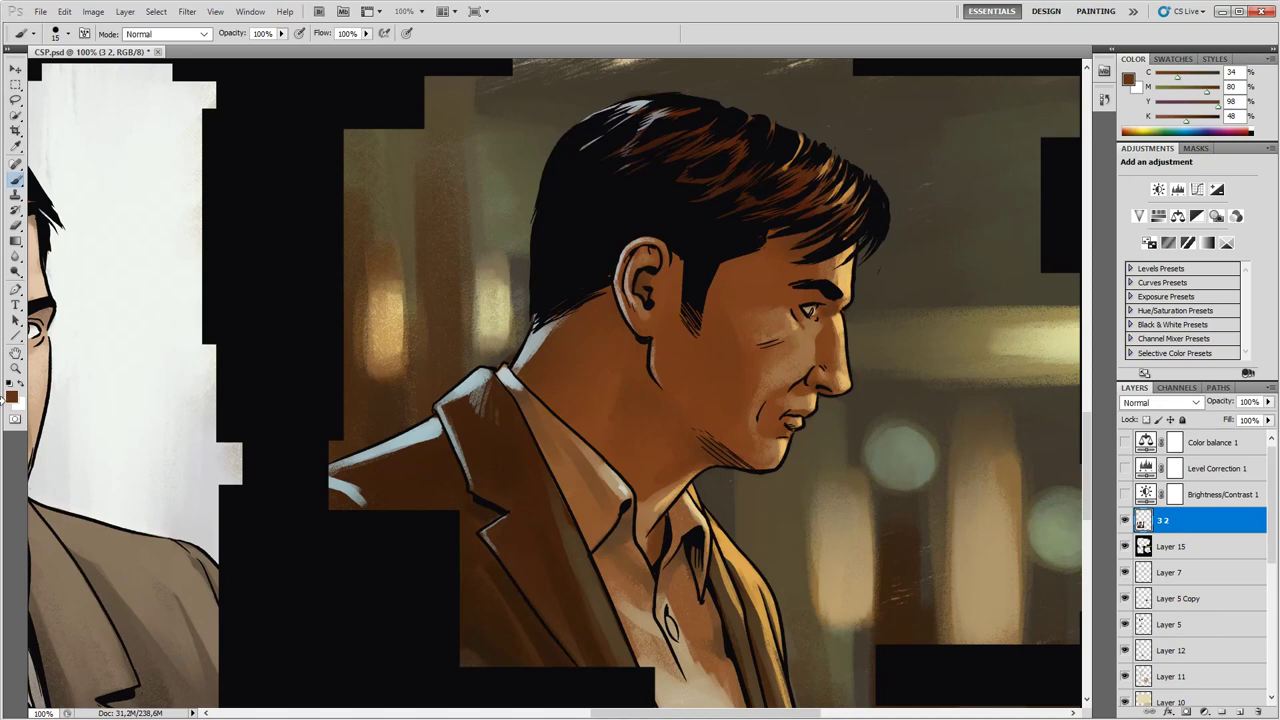
# - Choose a printable magenta foreground colour, R 182 G 37 B 136 (C15 M93 Y0 K0)
pyautogui.click(12, 397)
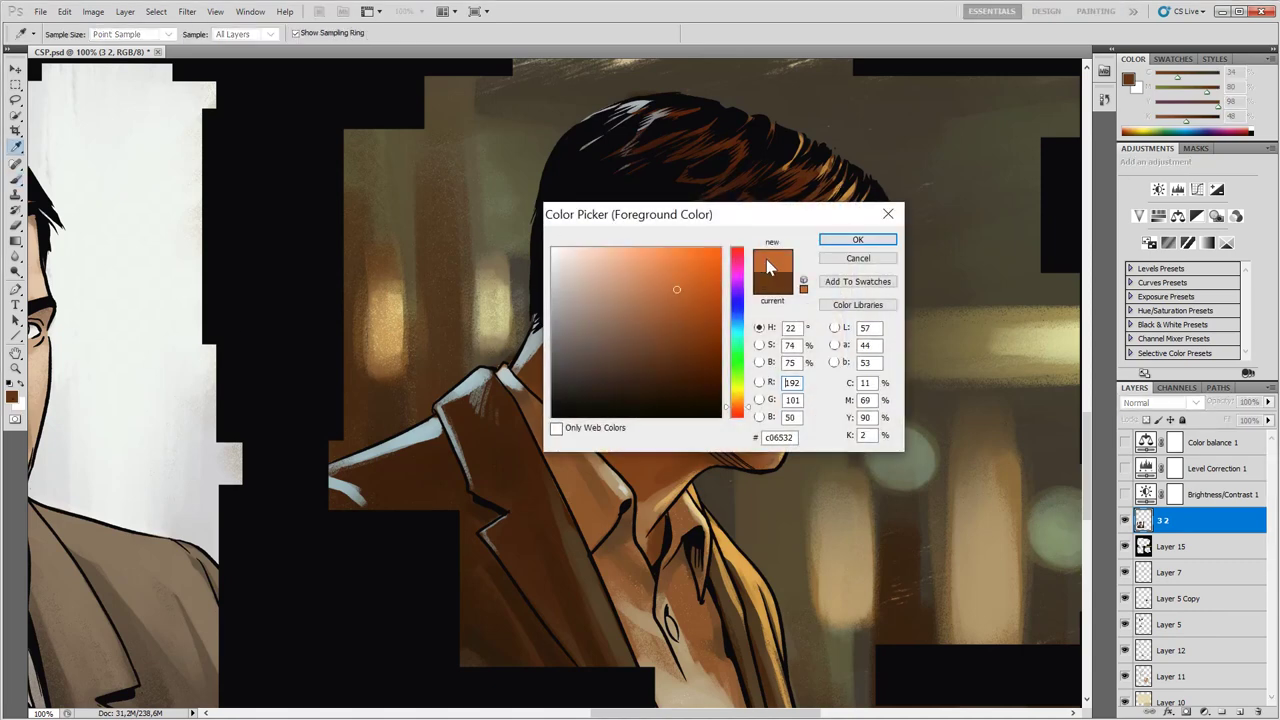
pyautogui.click(745, 269)
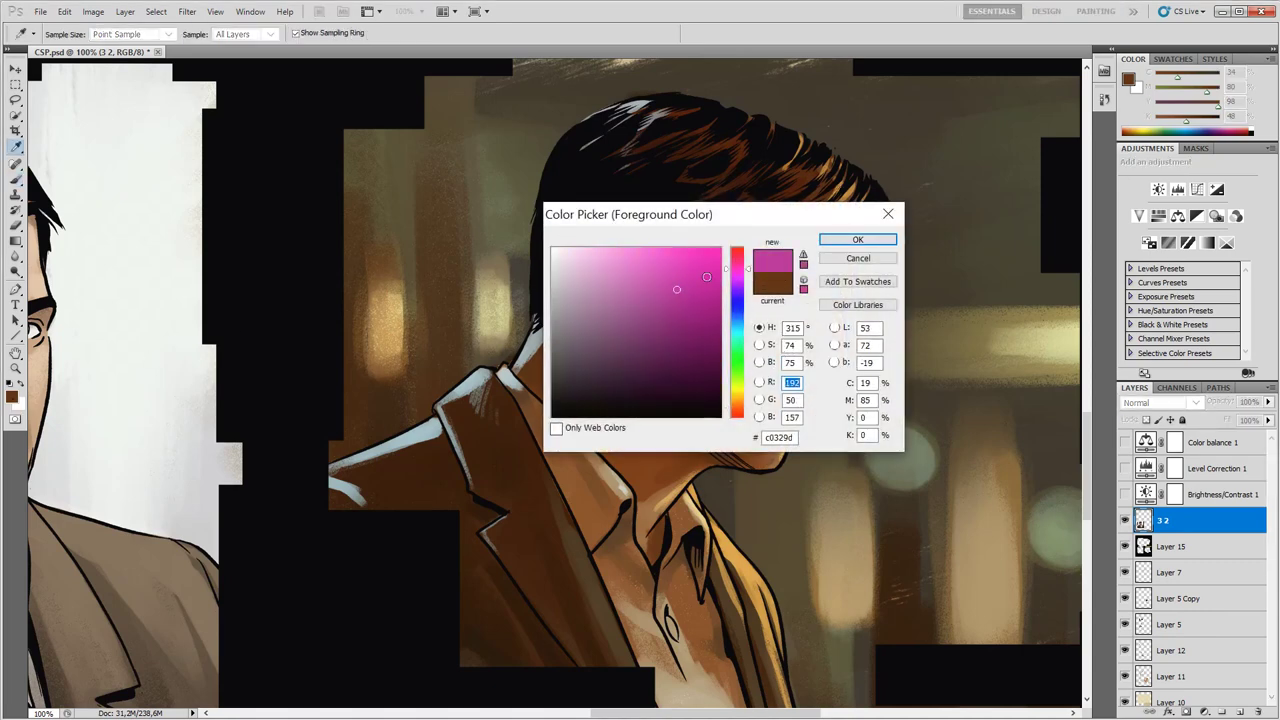
pyautogui.click(802, 258)
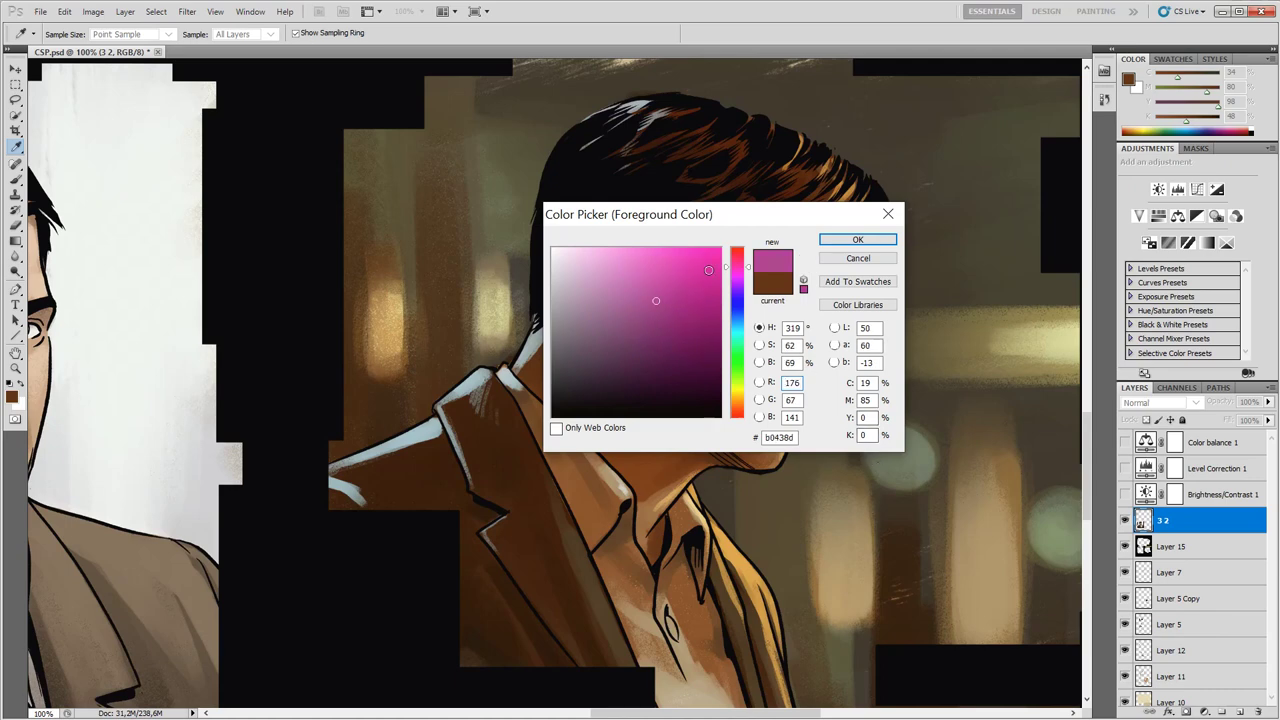
pyautogui.click(708, 270)
pyautogui.click(858, 240)
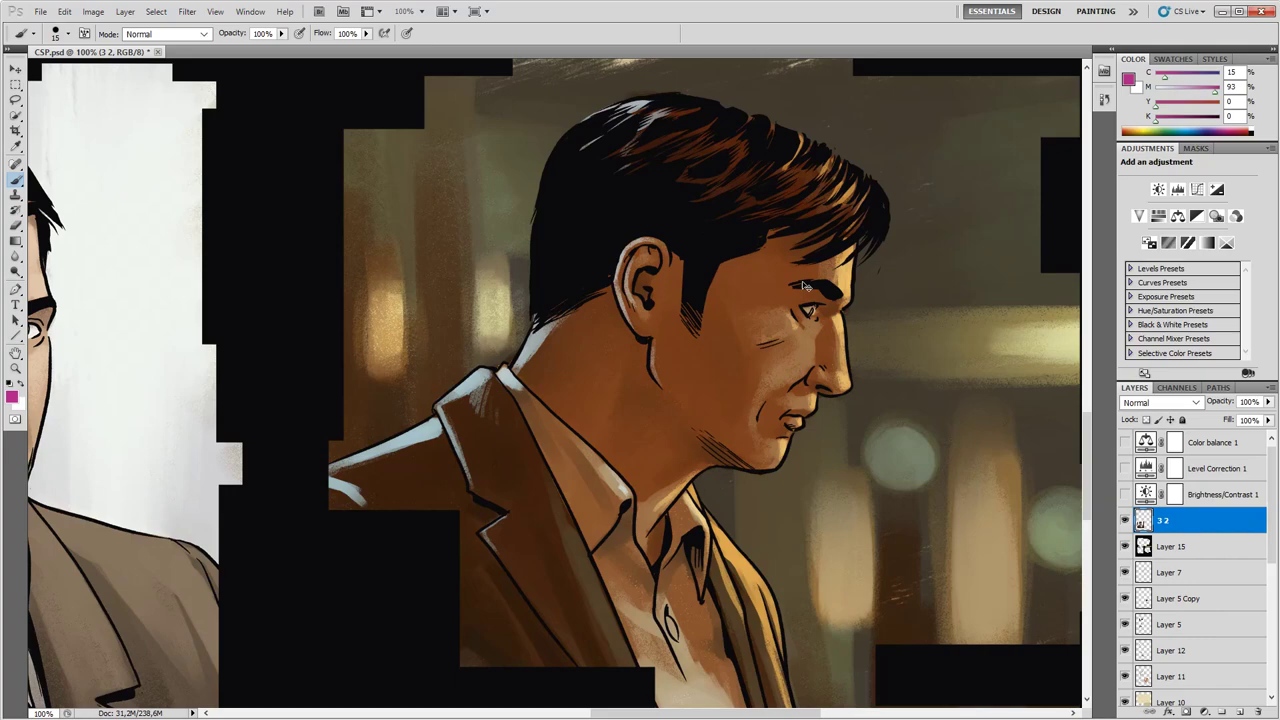
# - Reopen Color Settings to verify Coated FOGRA39, then cancel without changes
pyautogui.hotkey('ctrl', 'shift', 'k')
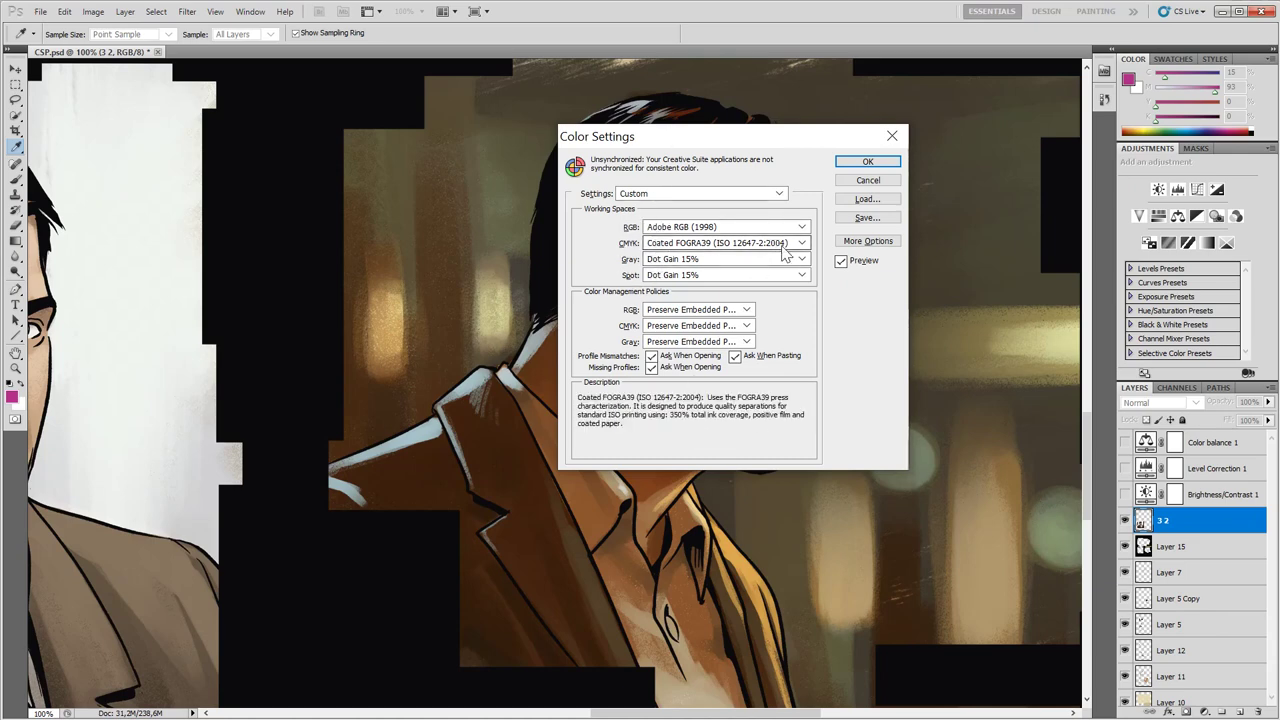
pyautogui.click(862, 188)
# - Sample browns from the man's hair and artwork (C33 M81 Y99 K46), then enable Proof Colors
pyautogui.press('b')
pyautogui.keyDown('alt'); pyautogui.click(766, 251); pyautogui.keyUp('alt')
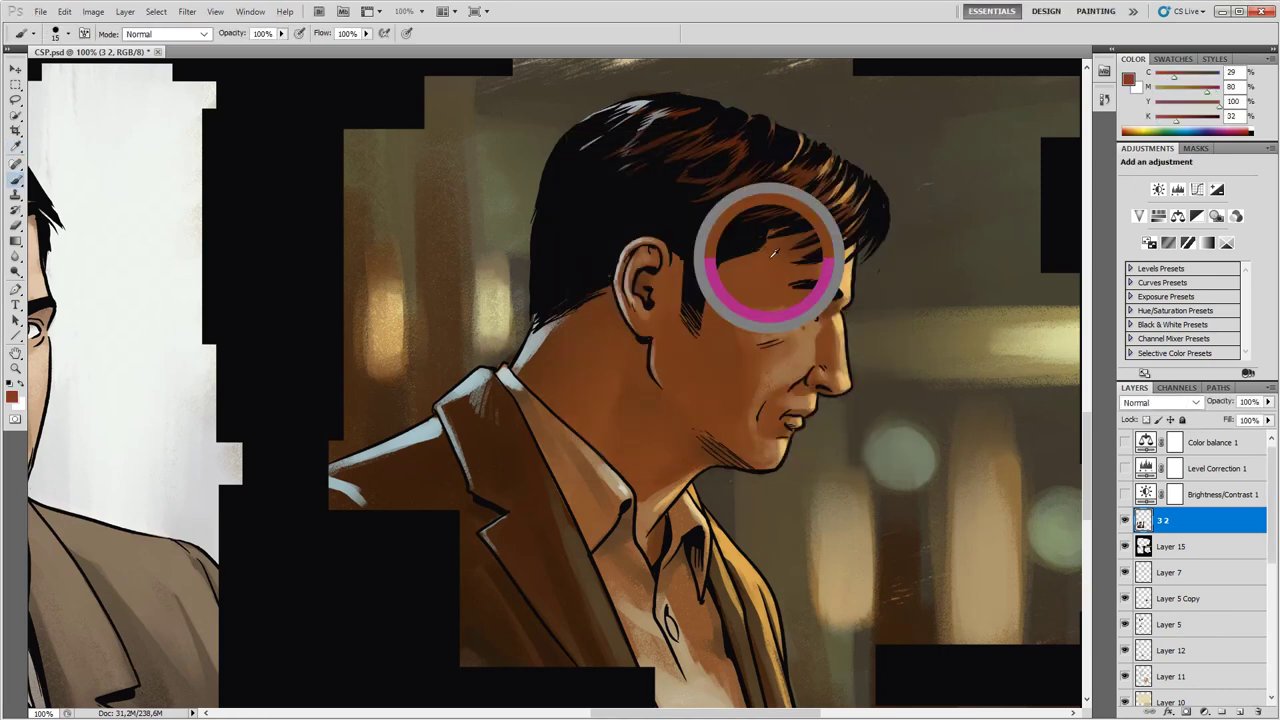
pyautogui.keyDown('alt'); pyautogui.click(790, 235); pyautogui.keyUp('alt')
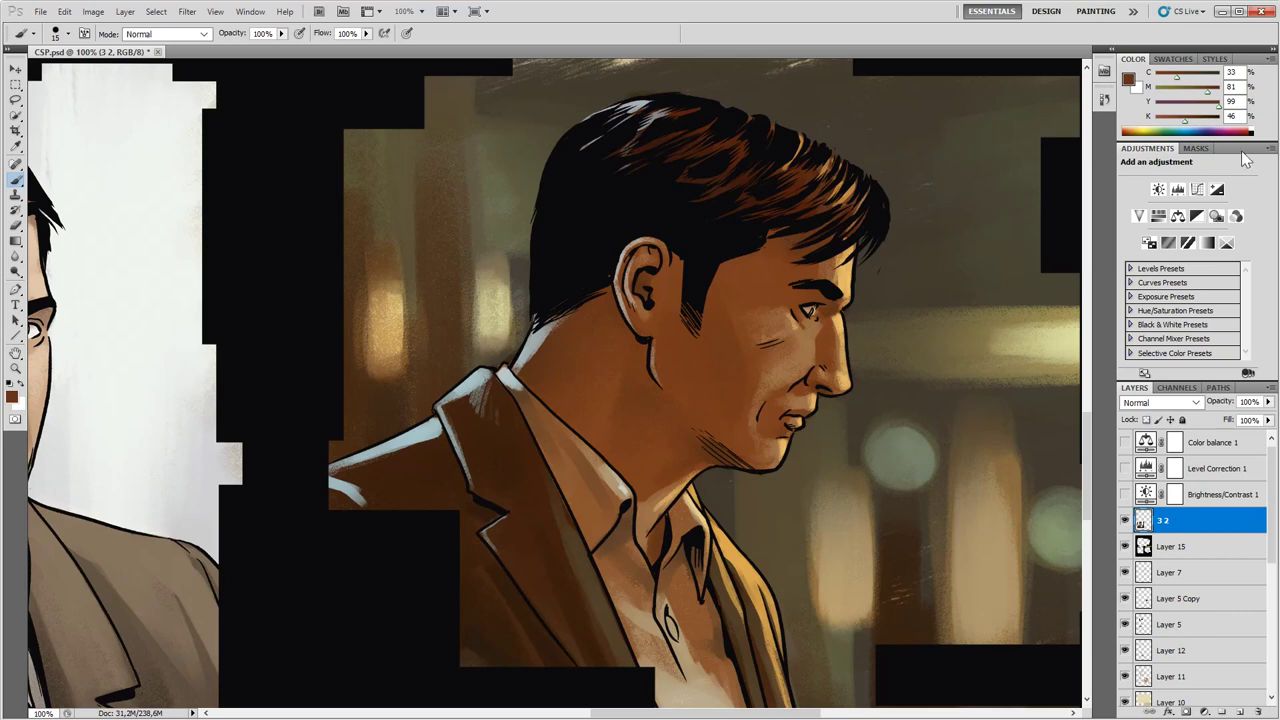
pyautogui.hotkey('ctrl', 'y')
# - Attempt the Image > Mode > CMYK Color conversion, then recheck and dismiss Color Settings
pyautogui.click(93, 11)
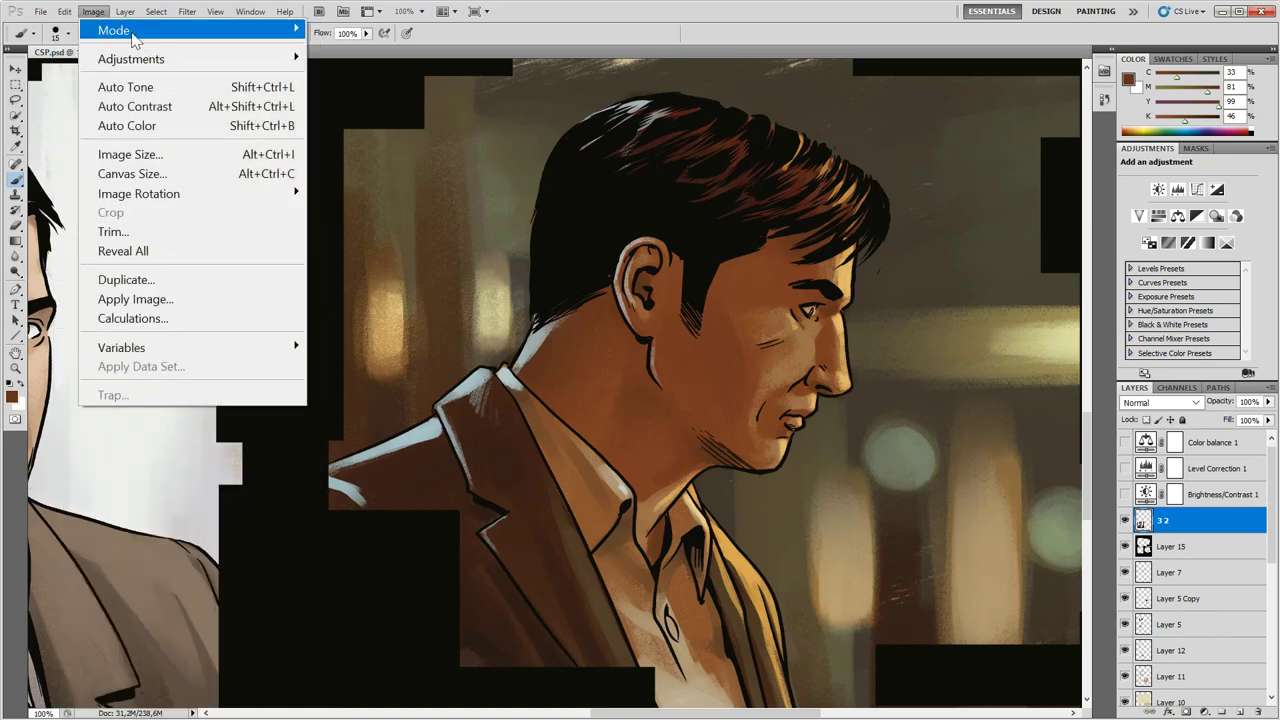
pyautogui.moveTo(114, 30)
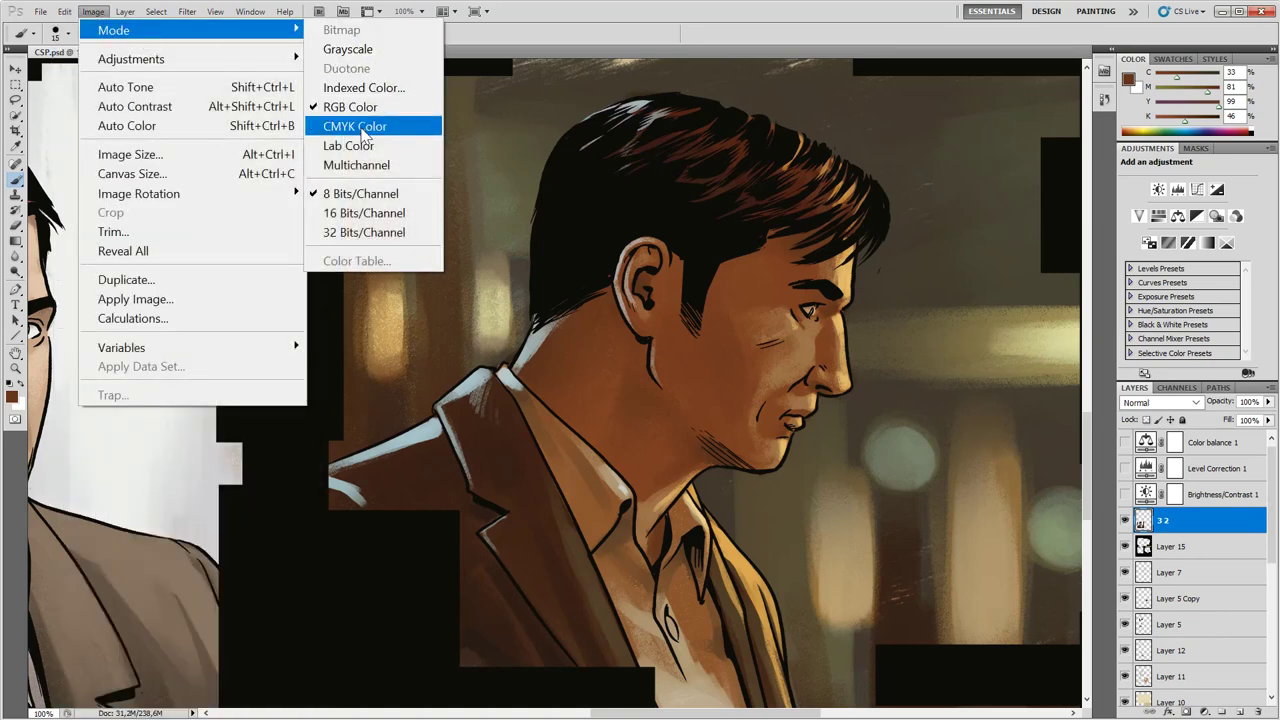
pyautogui.click(362, 127)
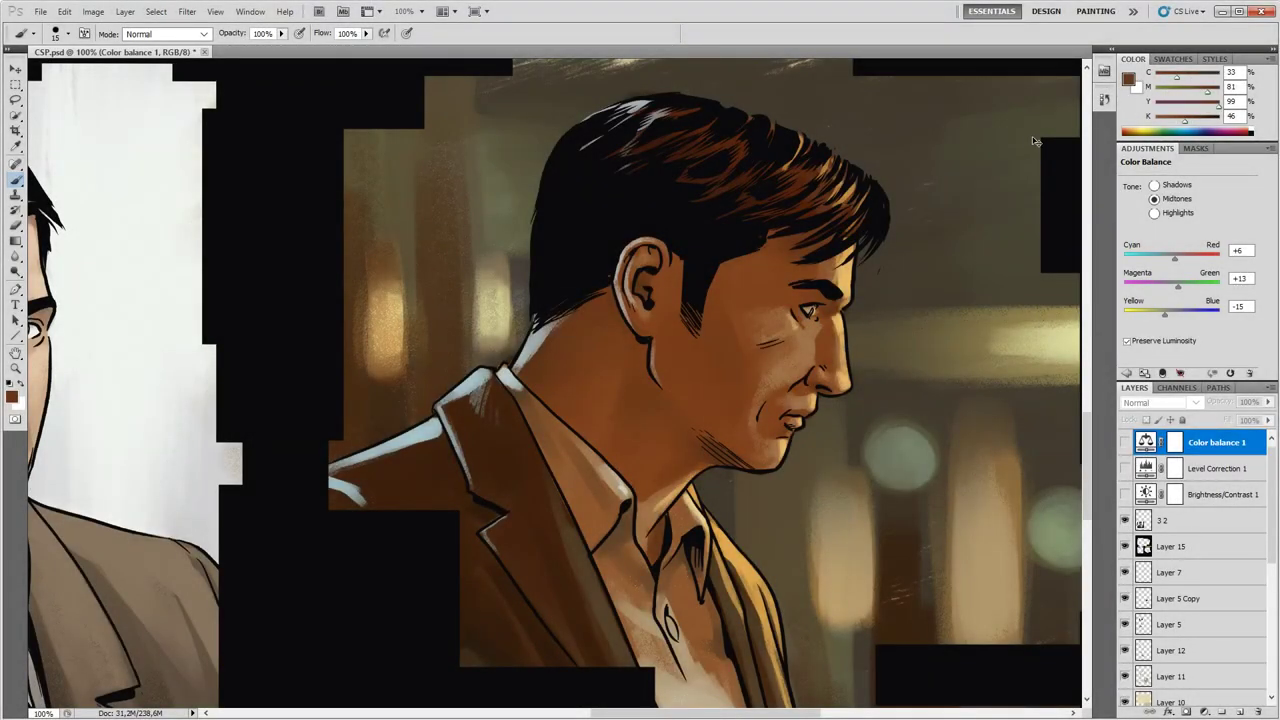
pyautogui.hotkey('ctrl', 'shift', 'k')
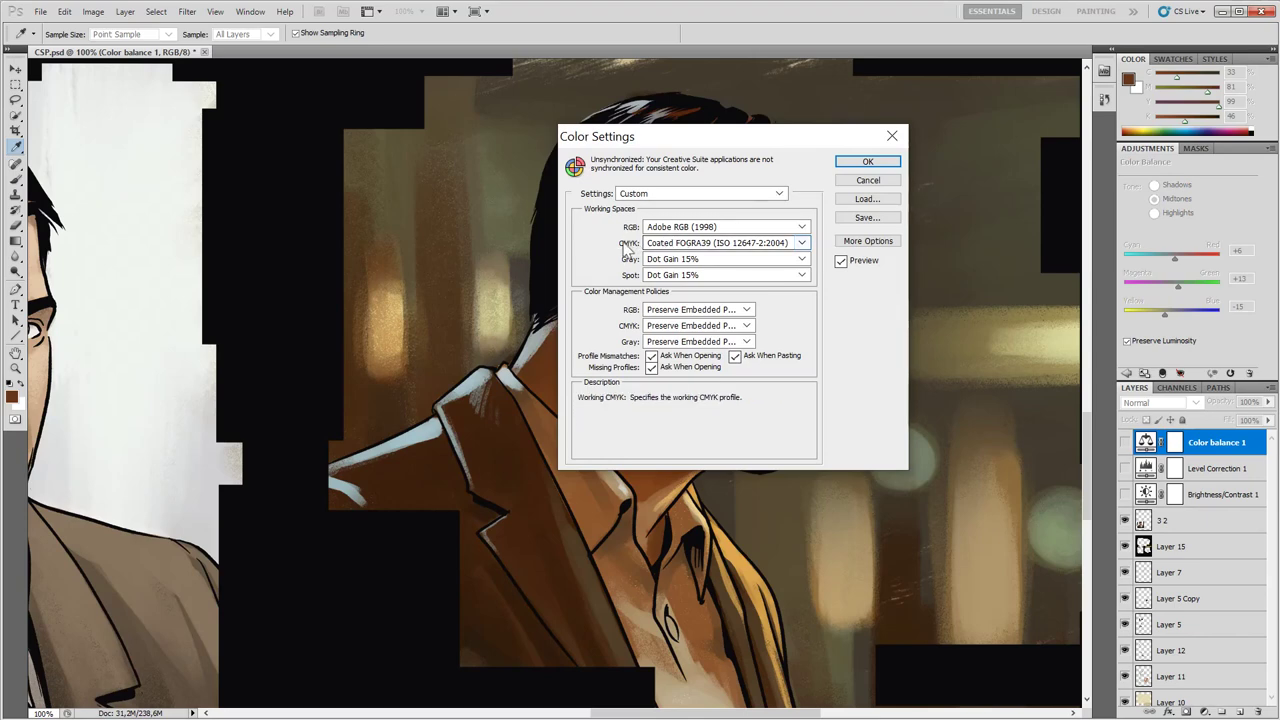
pyautogui.click(868, 180)
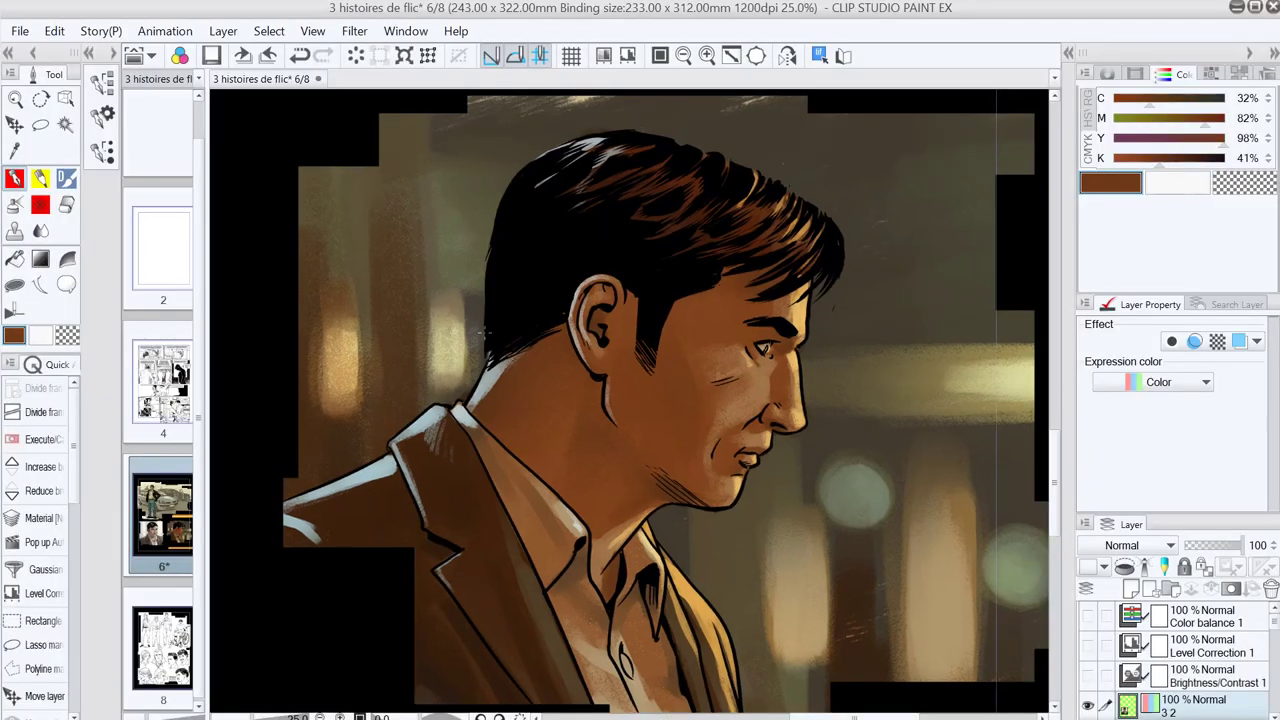
# - In Preferences > Color conversion, change the CMYK profile to Coated FOGRA39 (ISO 12647-2:2004)
pyautogui.click(20, 31)
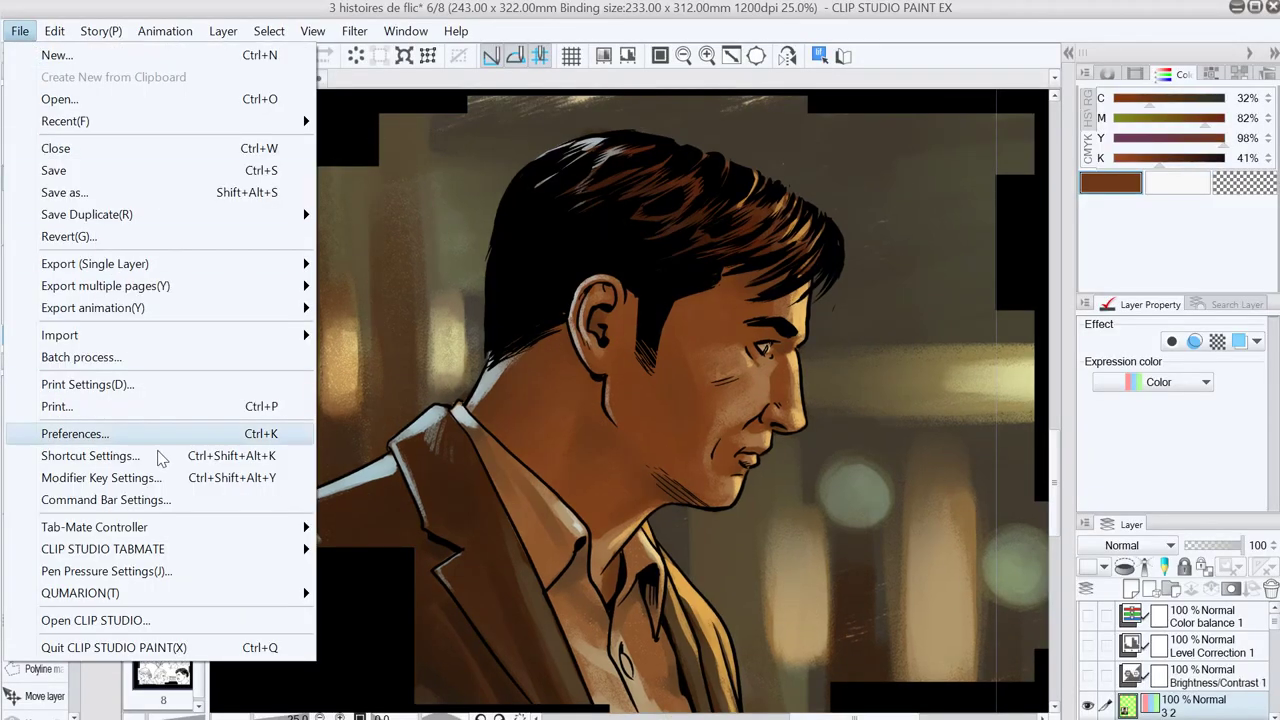
pyautogui.click(200, 433)
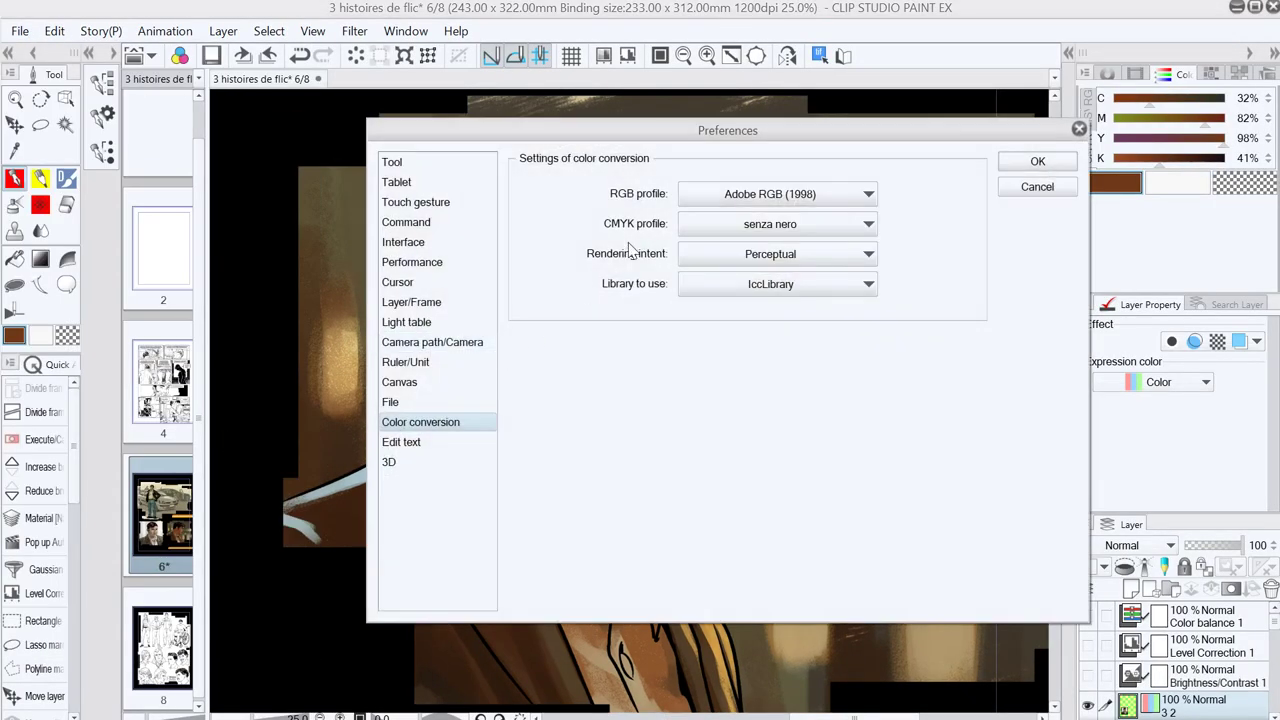
pyautogui.click(780, 228)
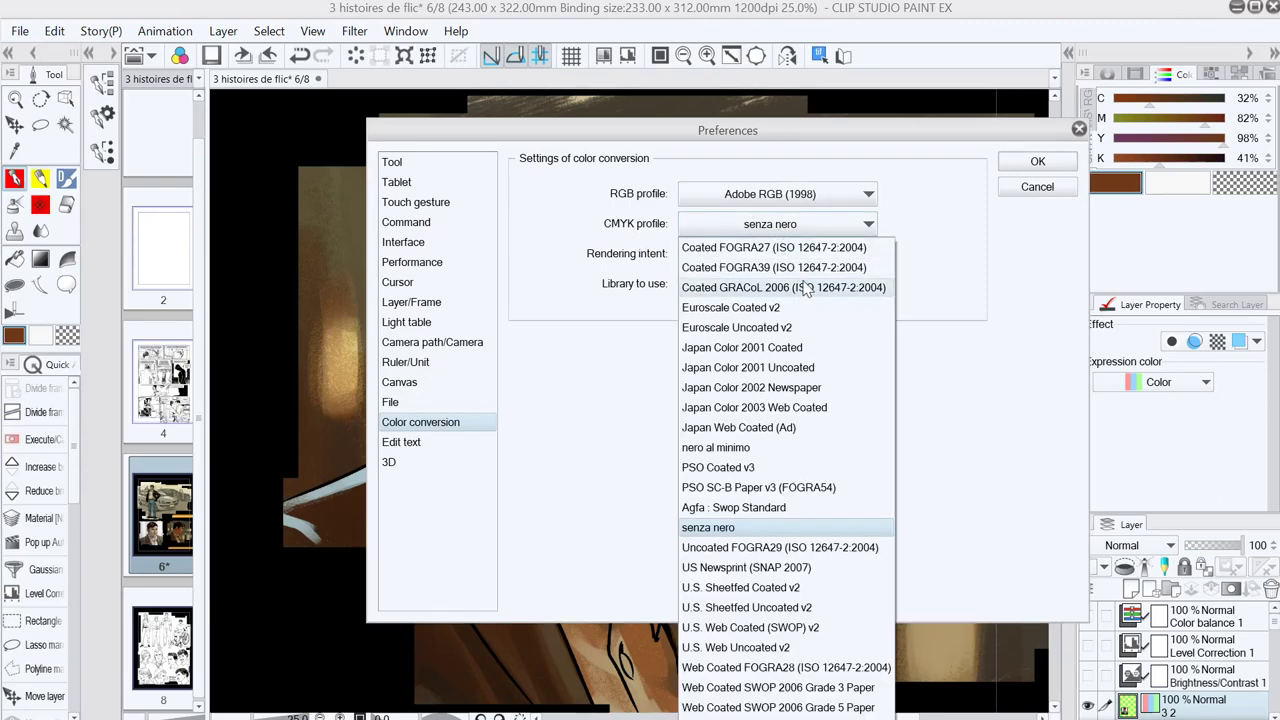
pyautogui.click(802, 268)
pyautogui.click(1037, 163)
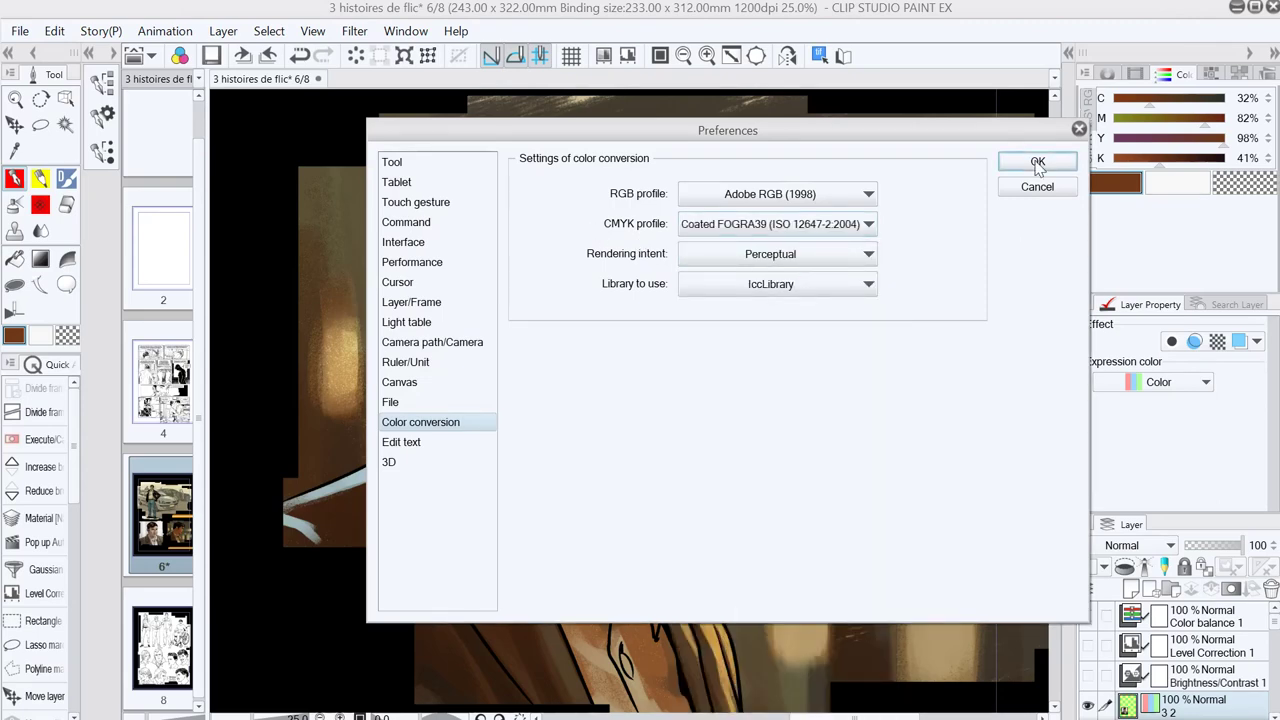
pyautogui.click(355, 31)
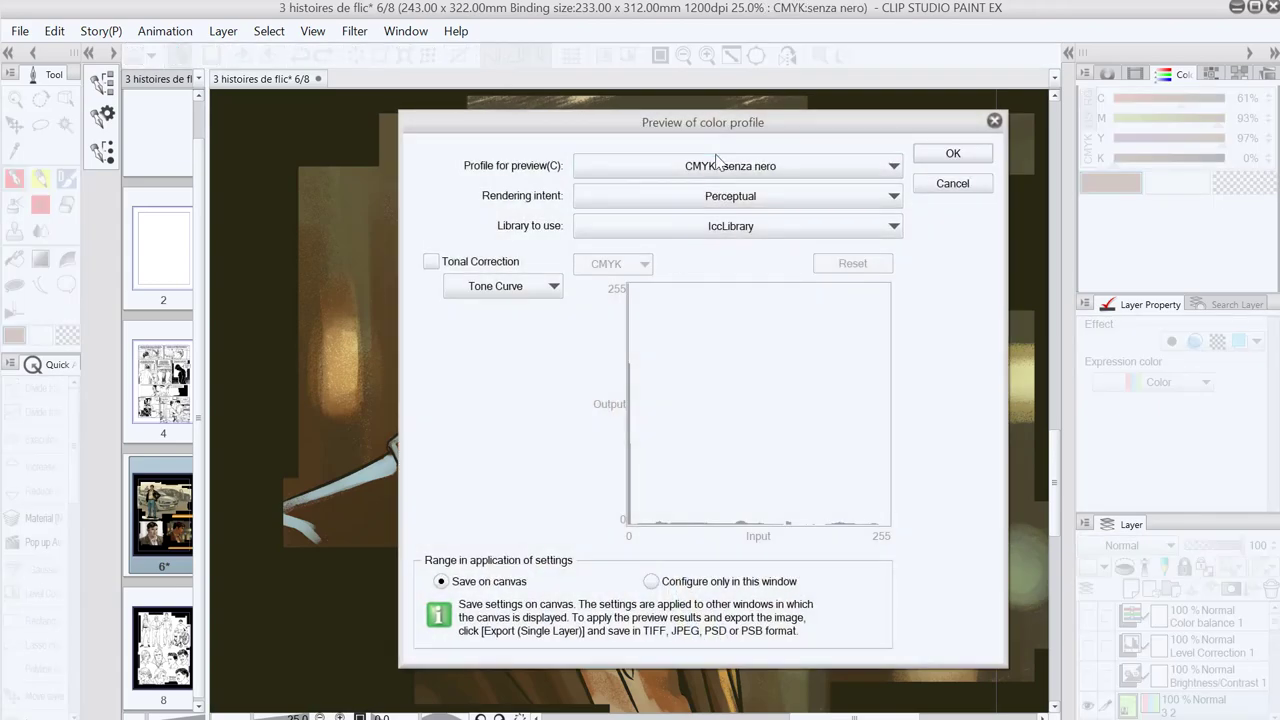
# - Preview the canvas with the Coated FOGRA39 profile, moving the settings dialog aside
pyautogui.click(727, 166)
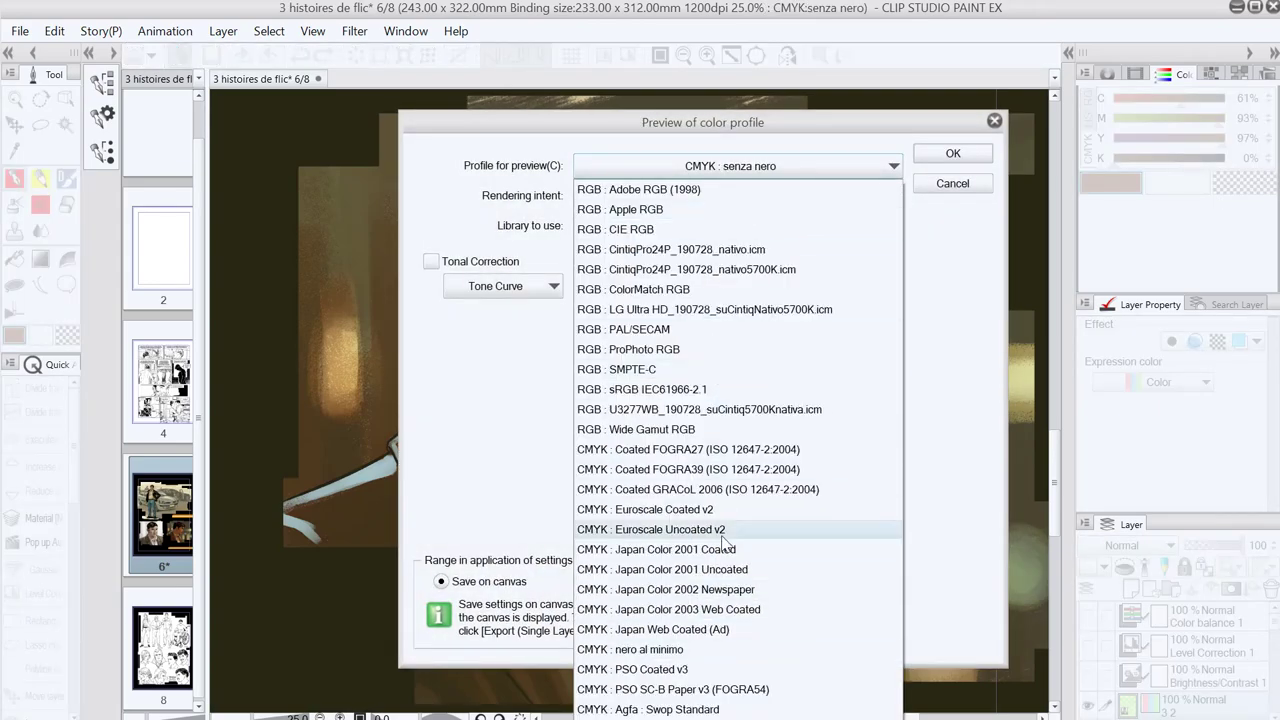
pyautogui.click(745, 469)
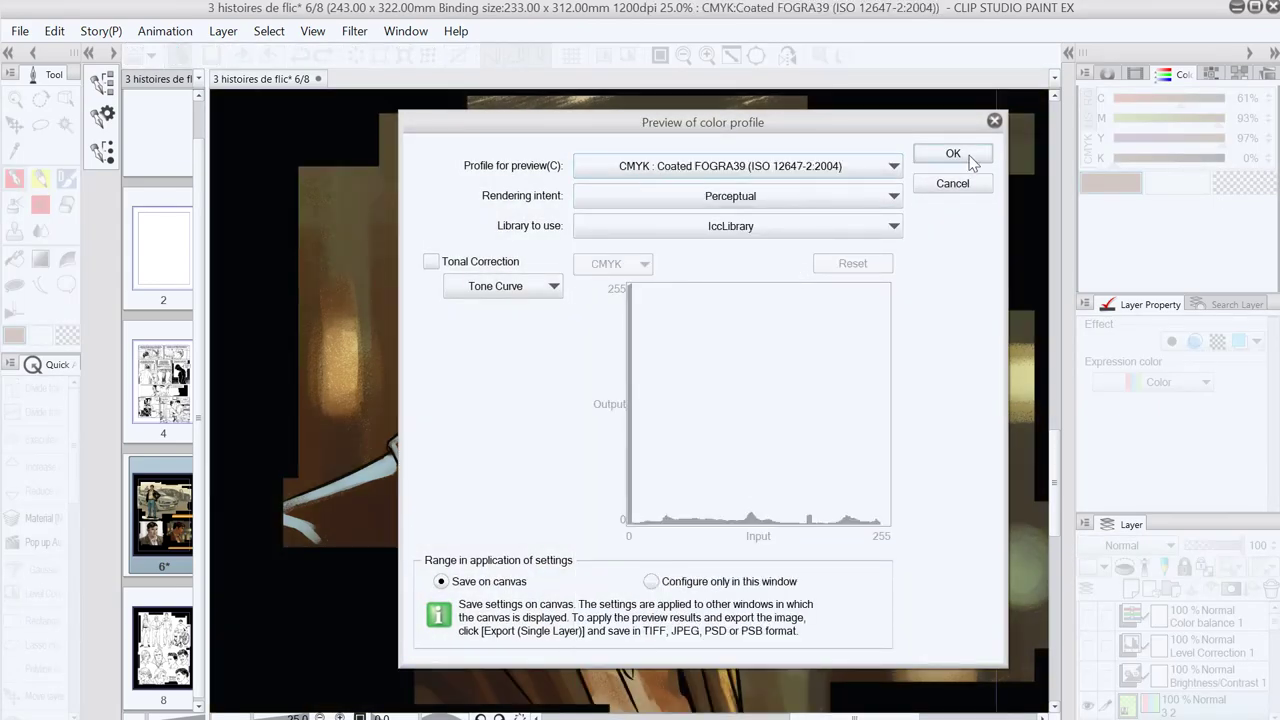
pyautogui.moveTo(806, 122)
pyautogui.mouseDown()
pyautogui.moveTo(1071, 169)
pyautogui.moveTo(360, 81)
pyautogui.moveTo(952, 175)
pyautogui.moveTo(1035, 155)
pyautogui.moveTo(1277, 157)
pyautogui.mouseUp()
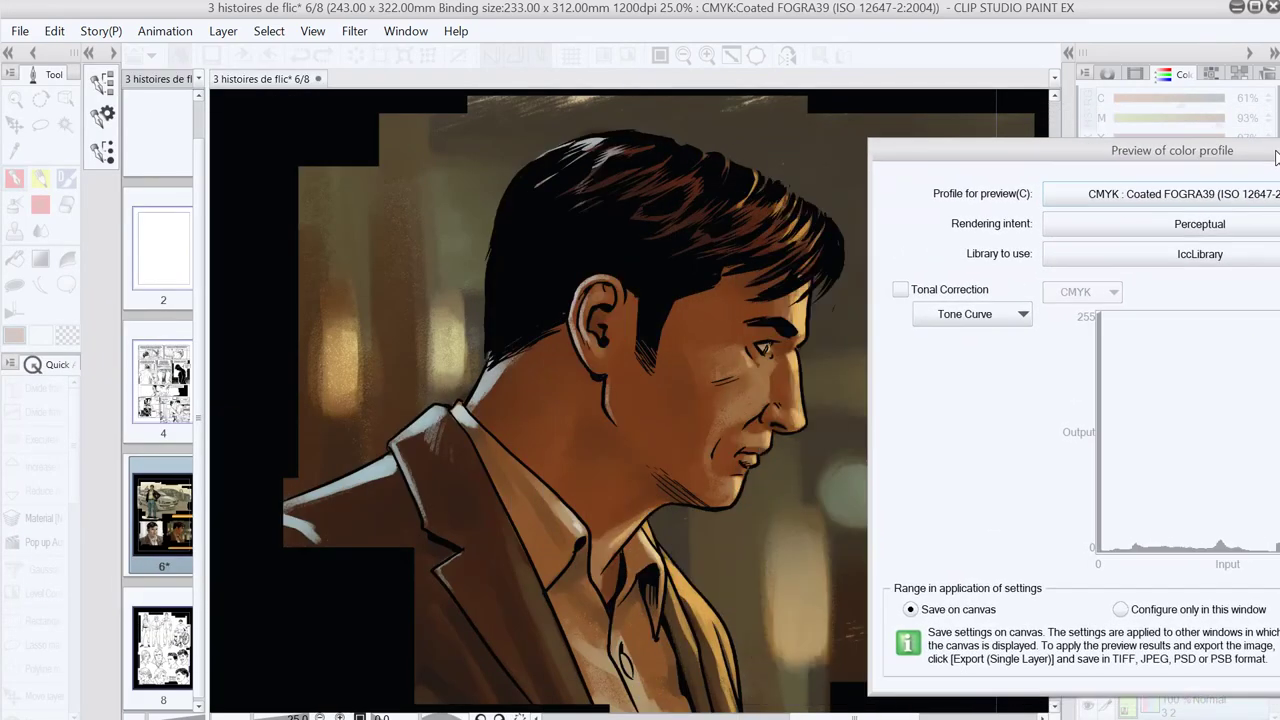
# - Compare the canvas preview under Adobe RGB (1998) and sRGB IEC61966-2.1
pyautogui.click(1200, 200)
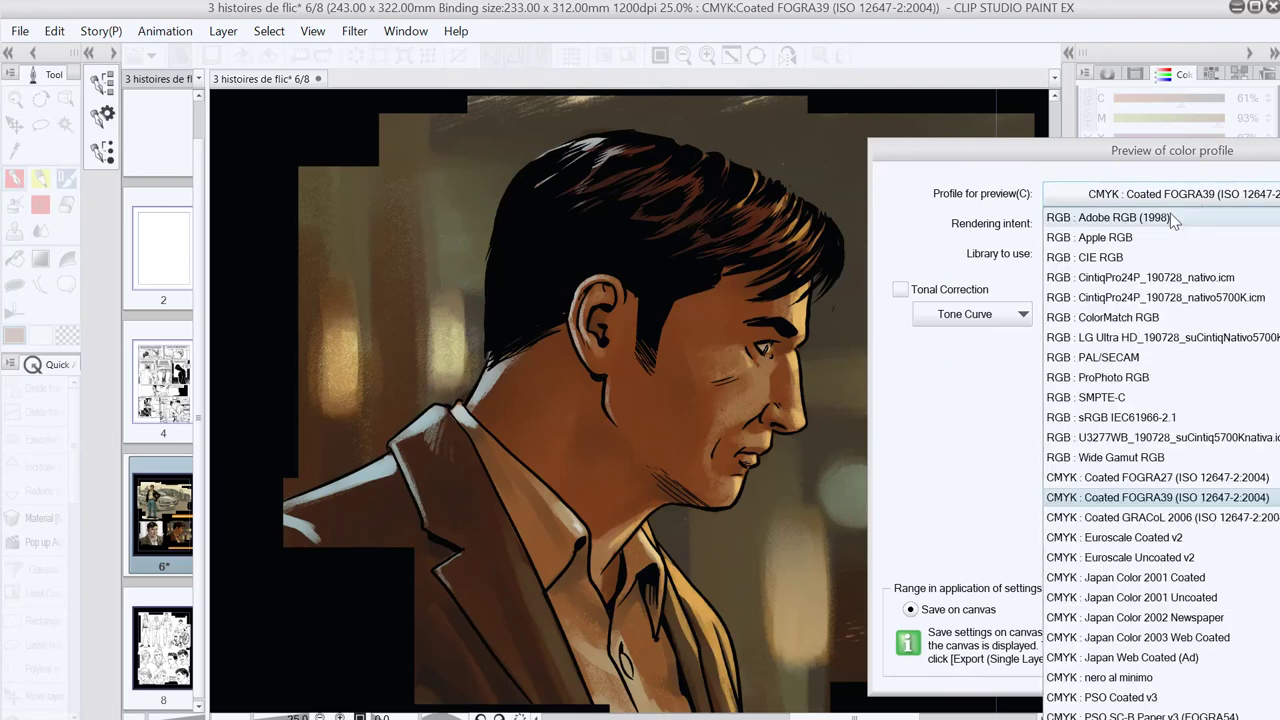
pyautogui.click(1170, 215)
pyautogui.click(1157, 197)
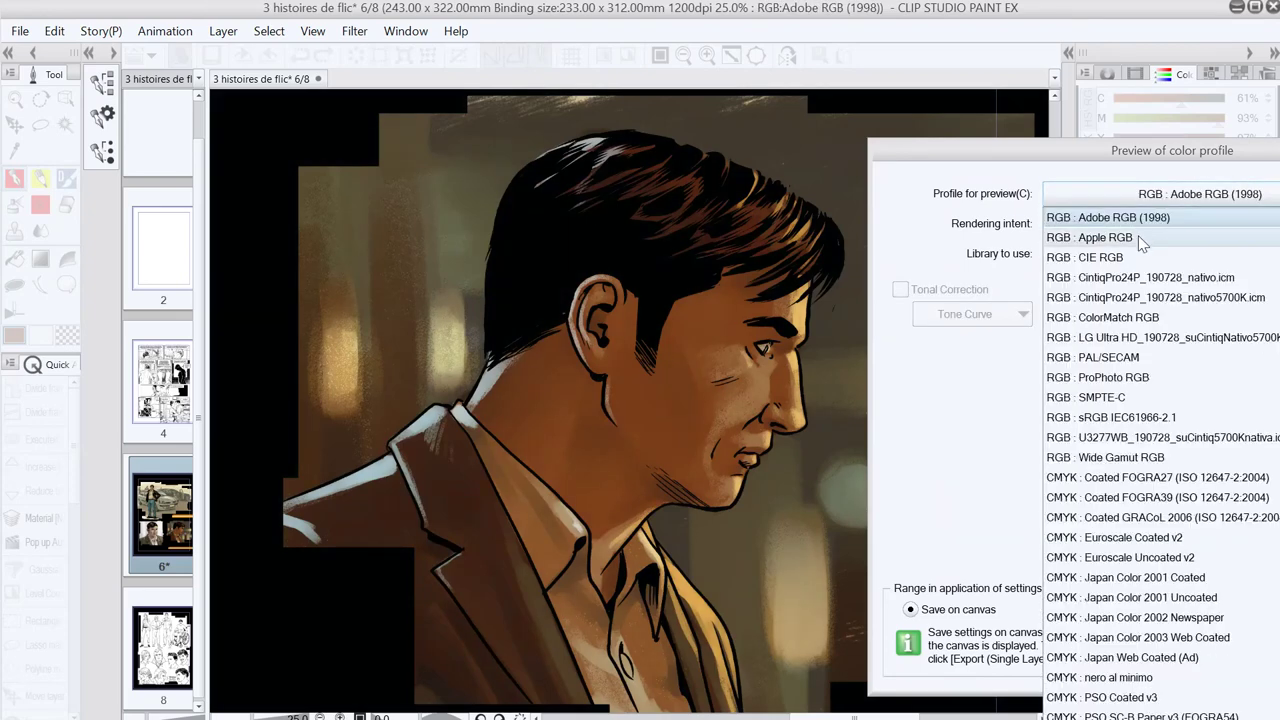
pyautogui.click(1115, 418)
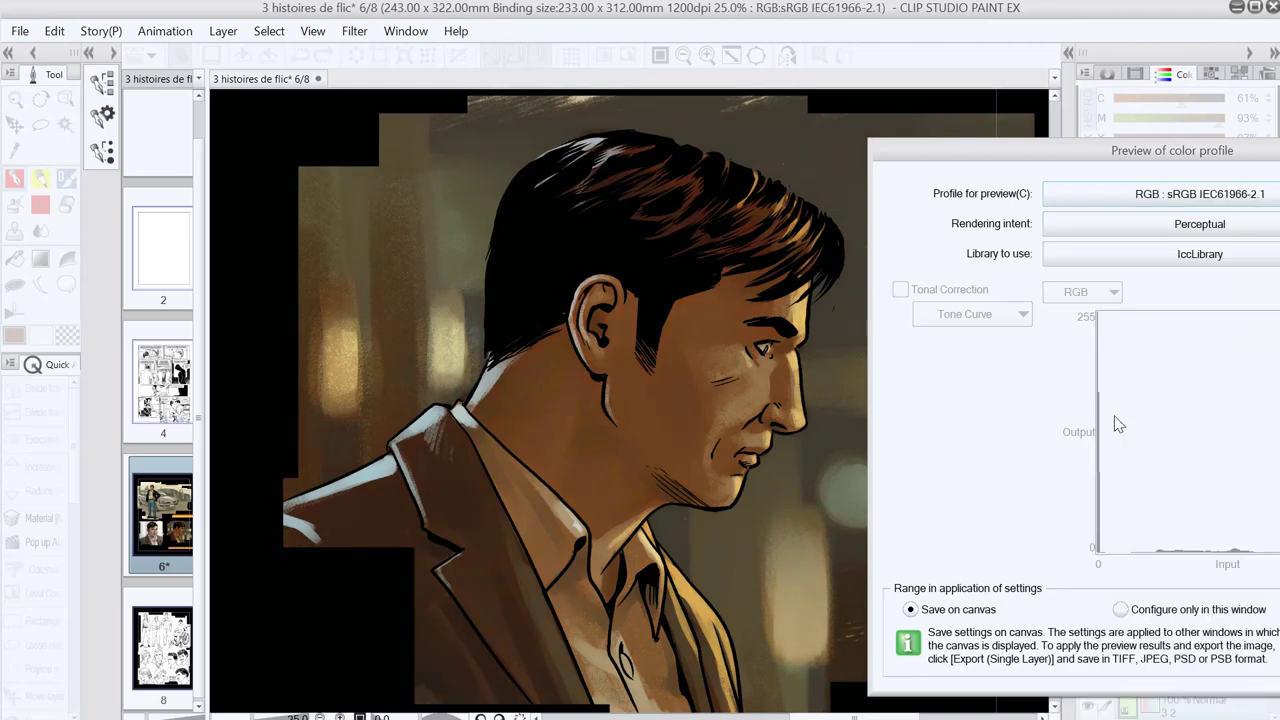
pyautogui.click(1166, 197)
pyautogui.click(1163, 163)
pyautogui.moveTo(1146, 160); pyautogui.dragTo(746, 103)
# - Switch the preview profile back to CMYK Coated FOGRA39 (ISO 12647-2:2004)
pyautogui.click(795, 138)
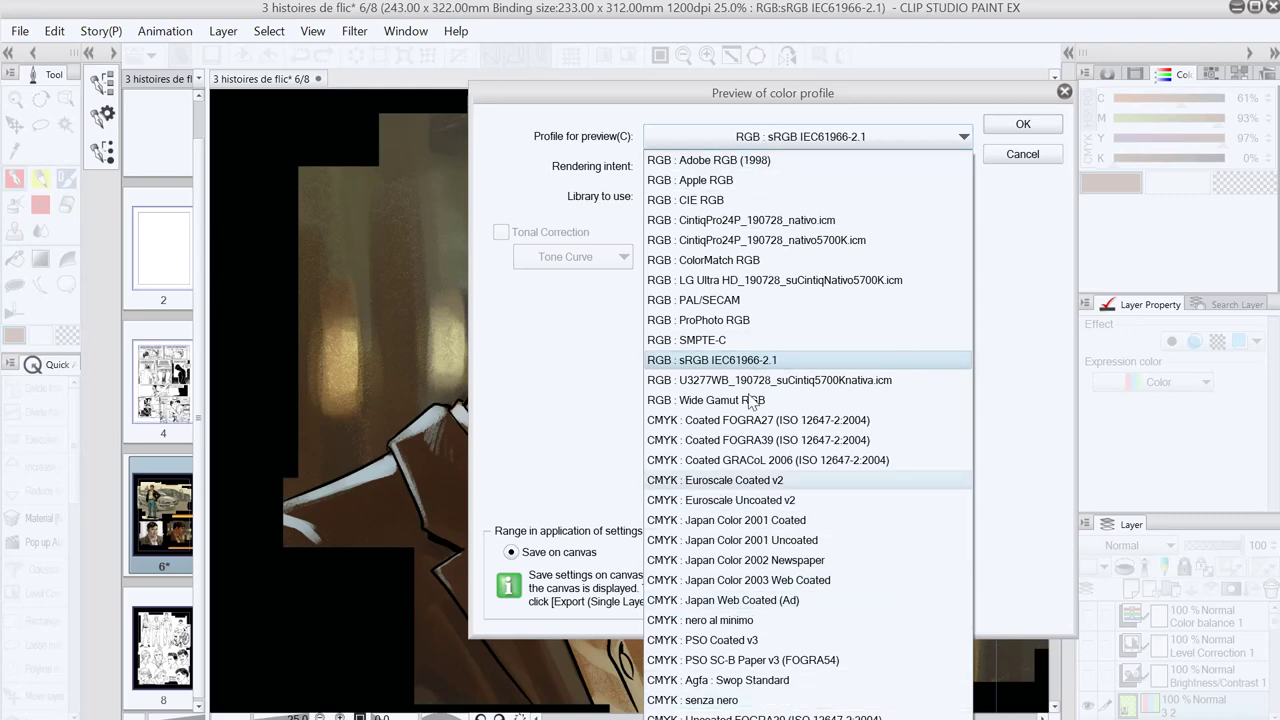
pyautogui.click(770, 145)
pyautogui.click(798, 142)
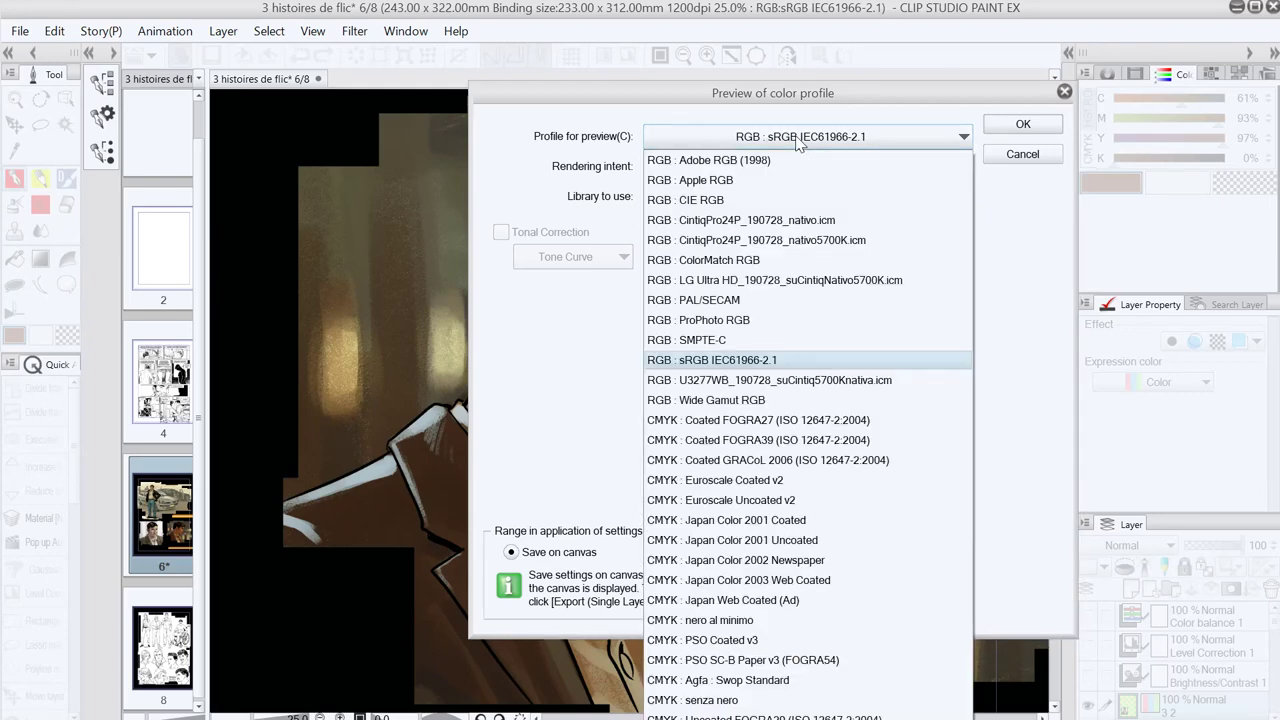
pyautogui.click(798, 142)
pyautogui.click(806, 446)
pyautogui.moveTo(818, 95); pyautogui.dragTo(800, 149)
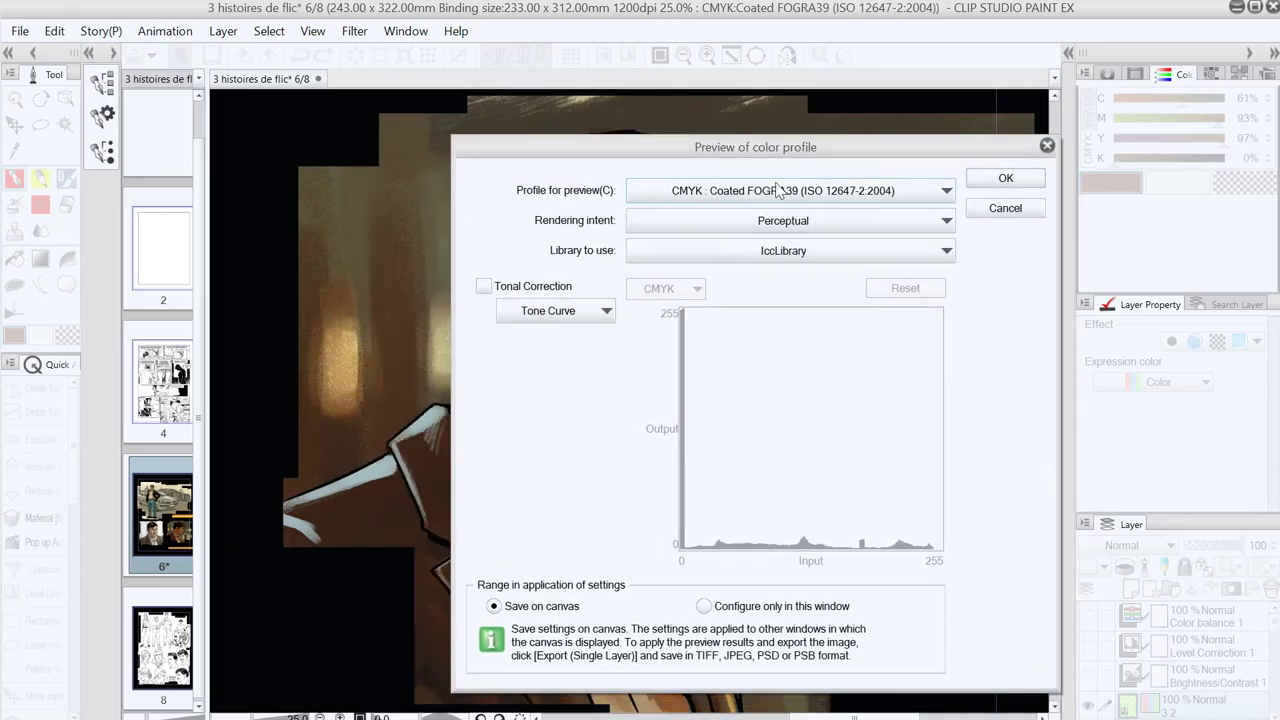
# - Accept the Coated FOGRA39 preview settings to see the portrait on canvas
pyautogui.click(1008, 178)
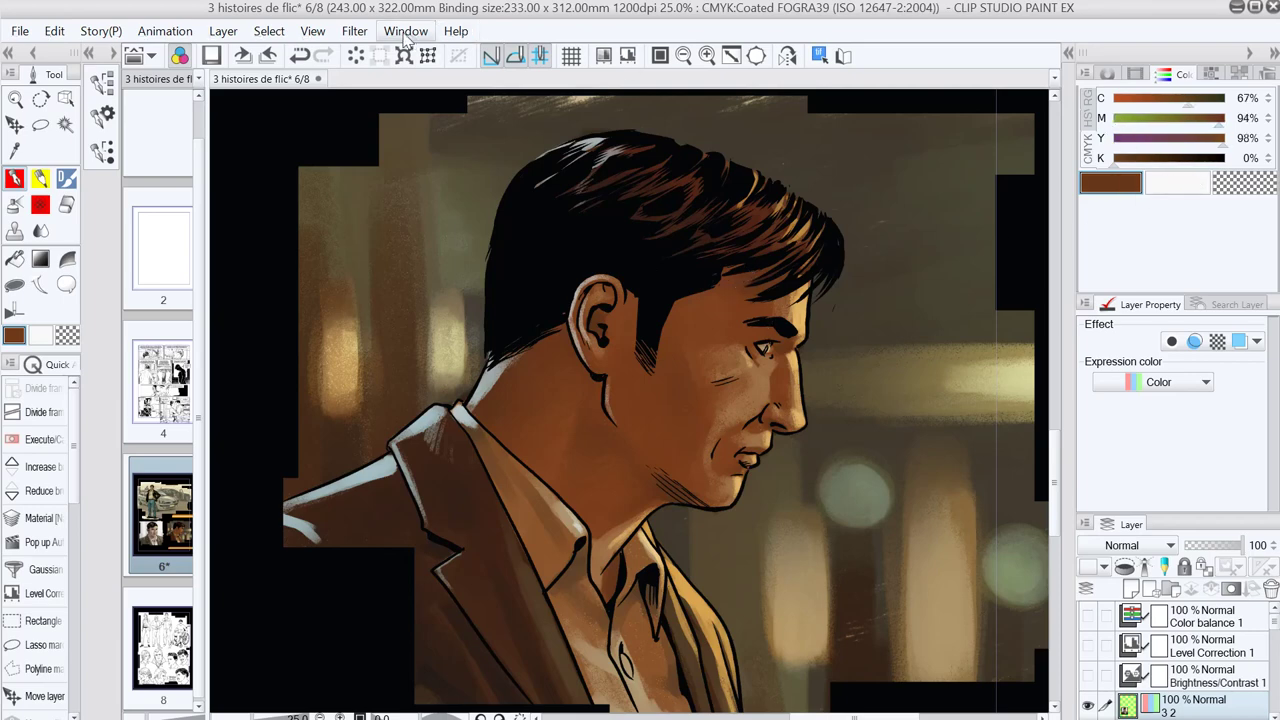
pyautogui.click(355, 31)
pyautogui.moveTo(313, 31)
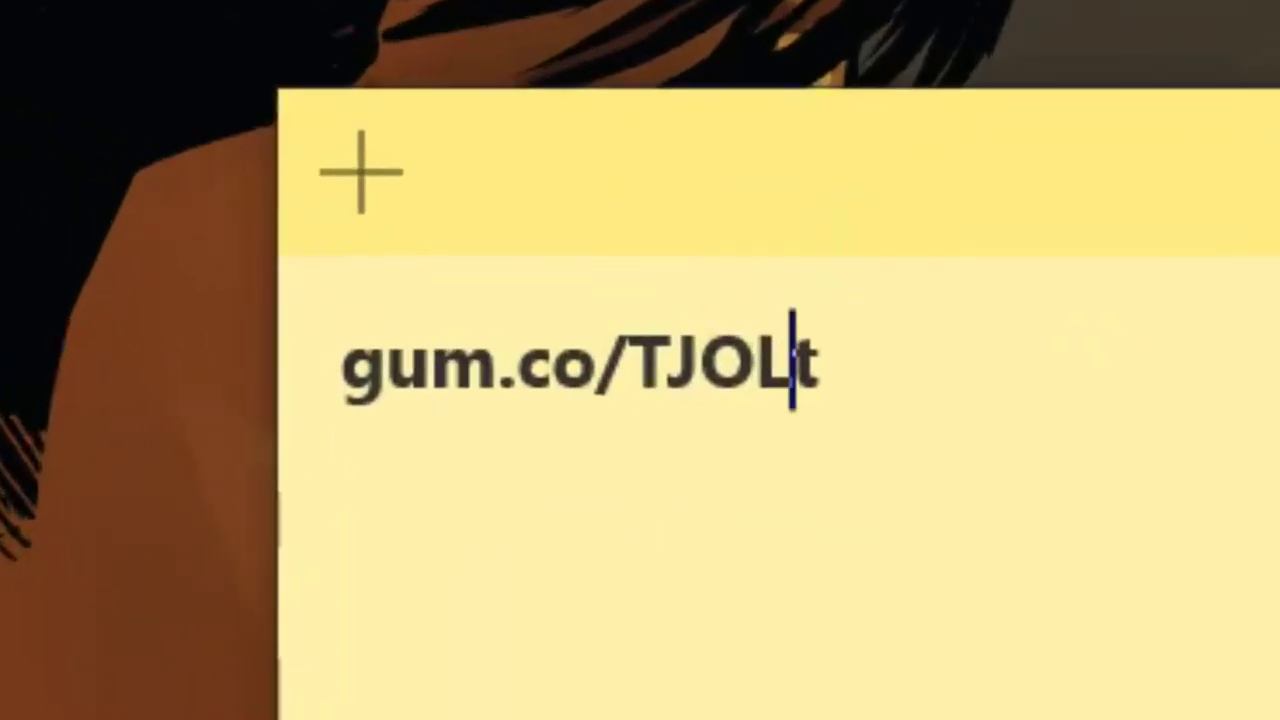
# - Select and copy the gum.co/TJOLt link from the sticky note
pyautogui.moveTo(824, 365); pyautogui.dragTo(342, 365)
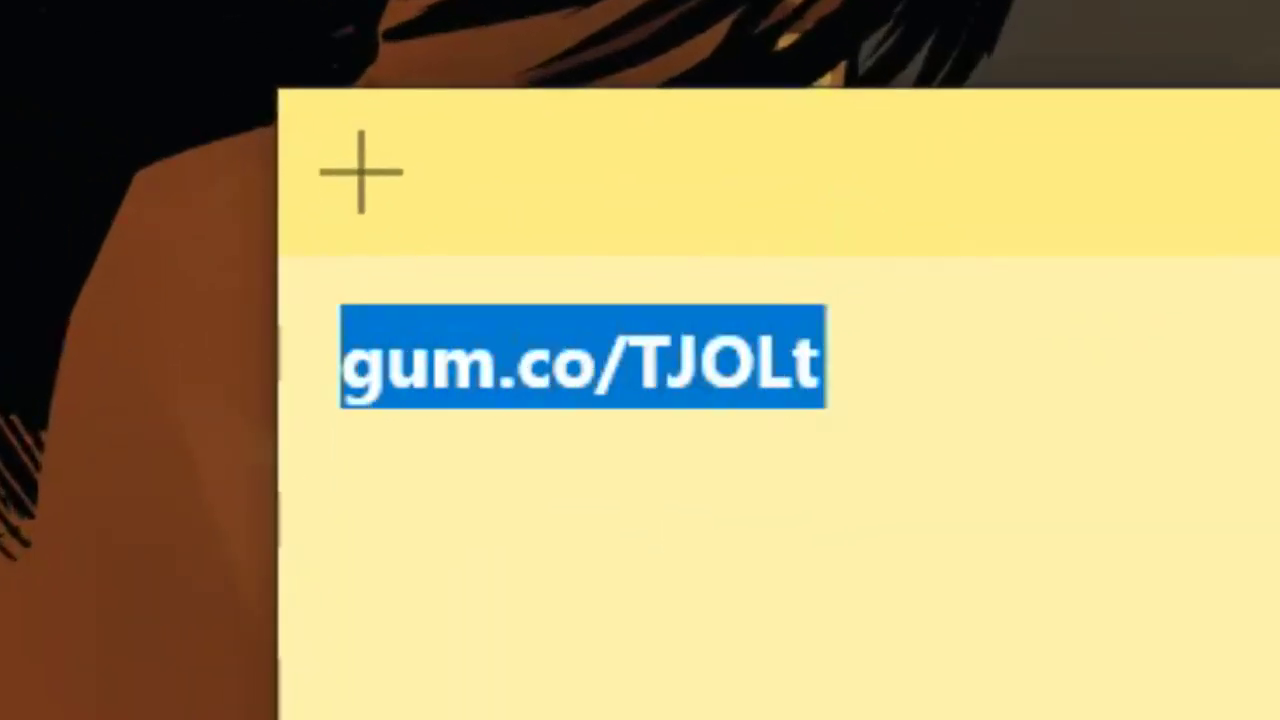
pyautogui.press('Right')
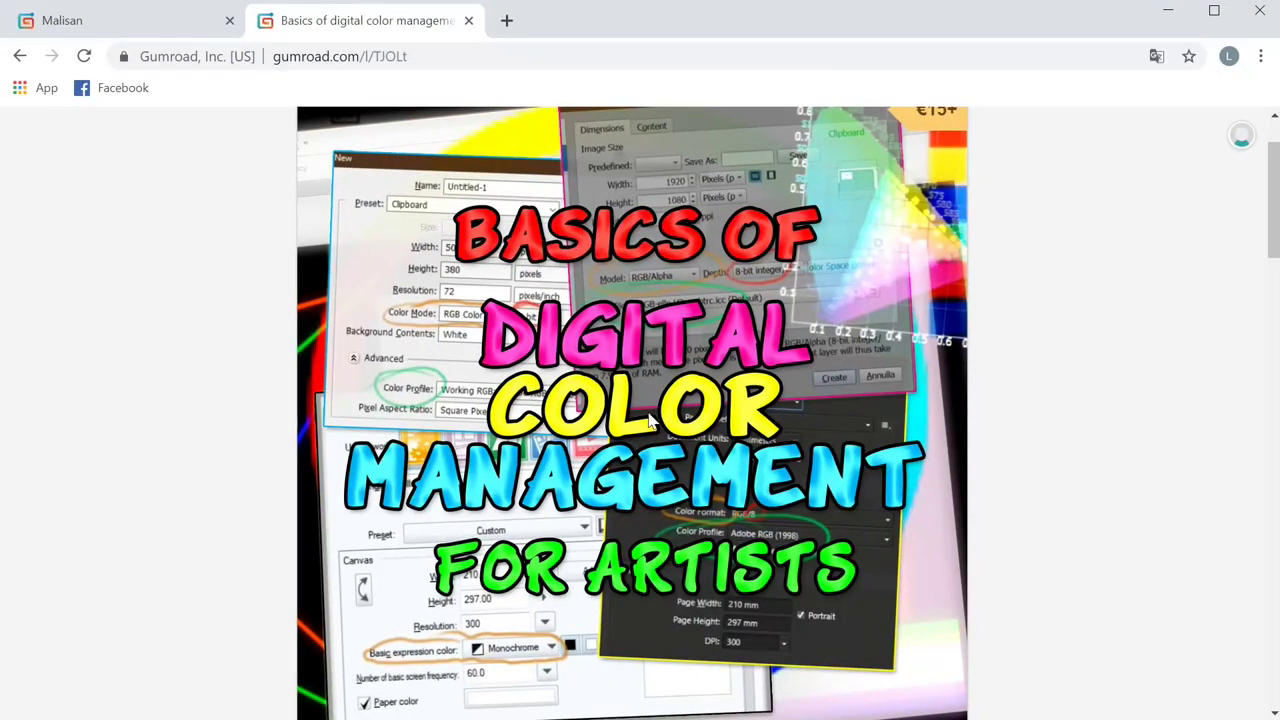
pyautogui.scroll(1, 1277, 206)
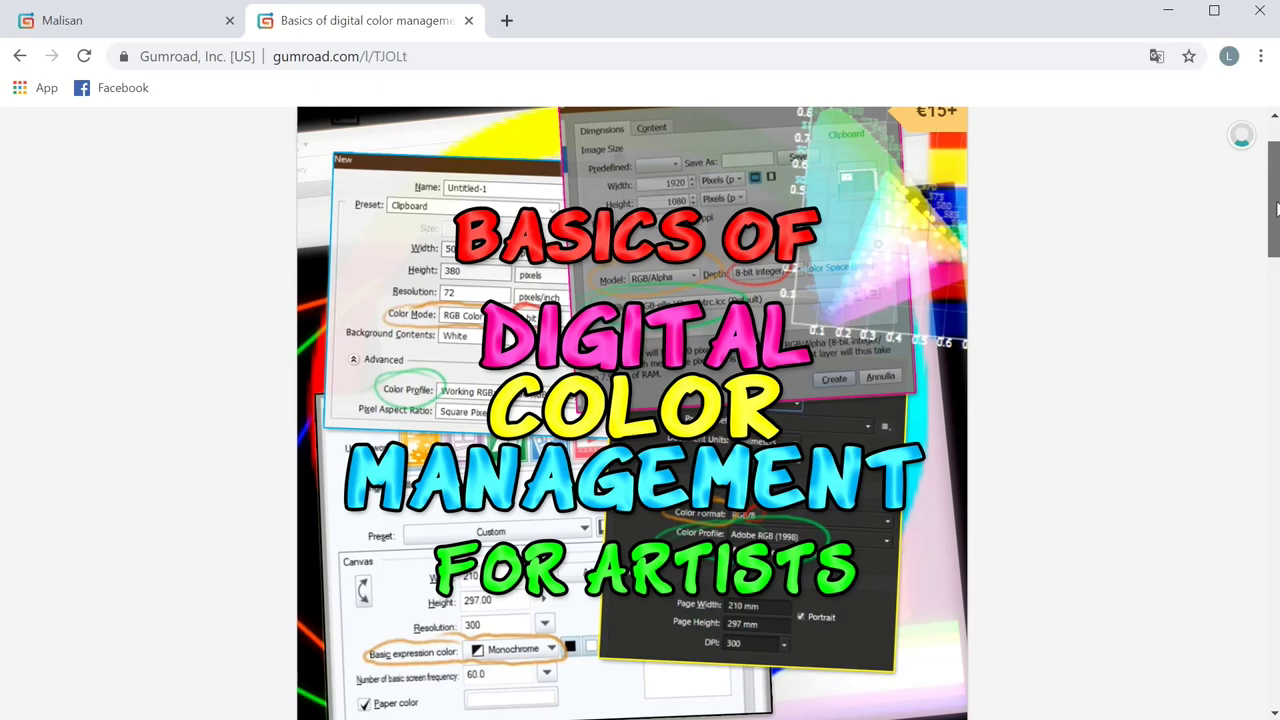
pyautogui.moveTo(1277, 206)
pyautogui.mouseDown()
pyautogui.moveTo(1264, 562)
pyautogui.moveTo(1251, 200)
pyautogui.mouseUp()
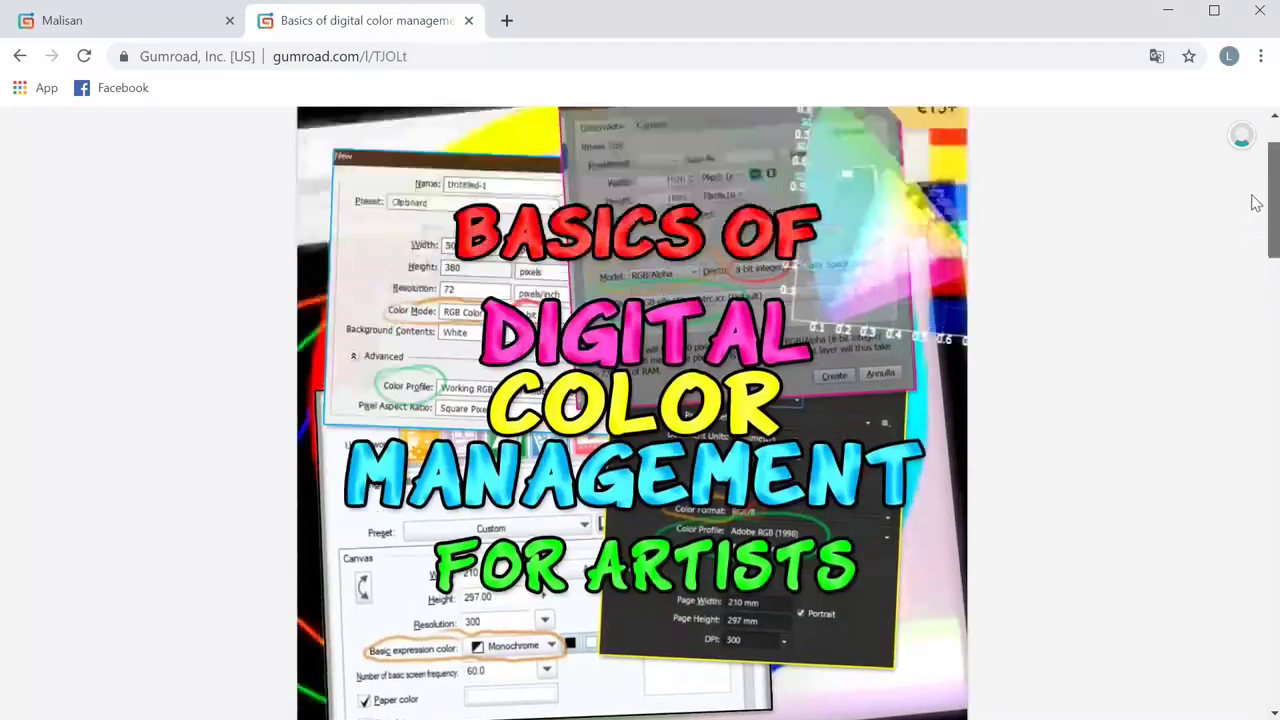
pyautogui.click(145, 23)
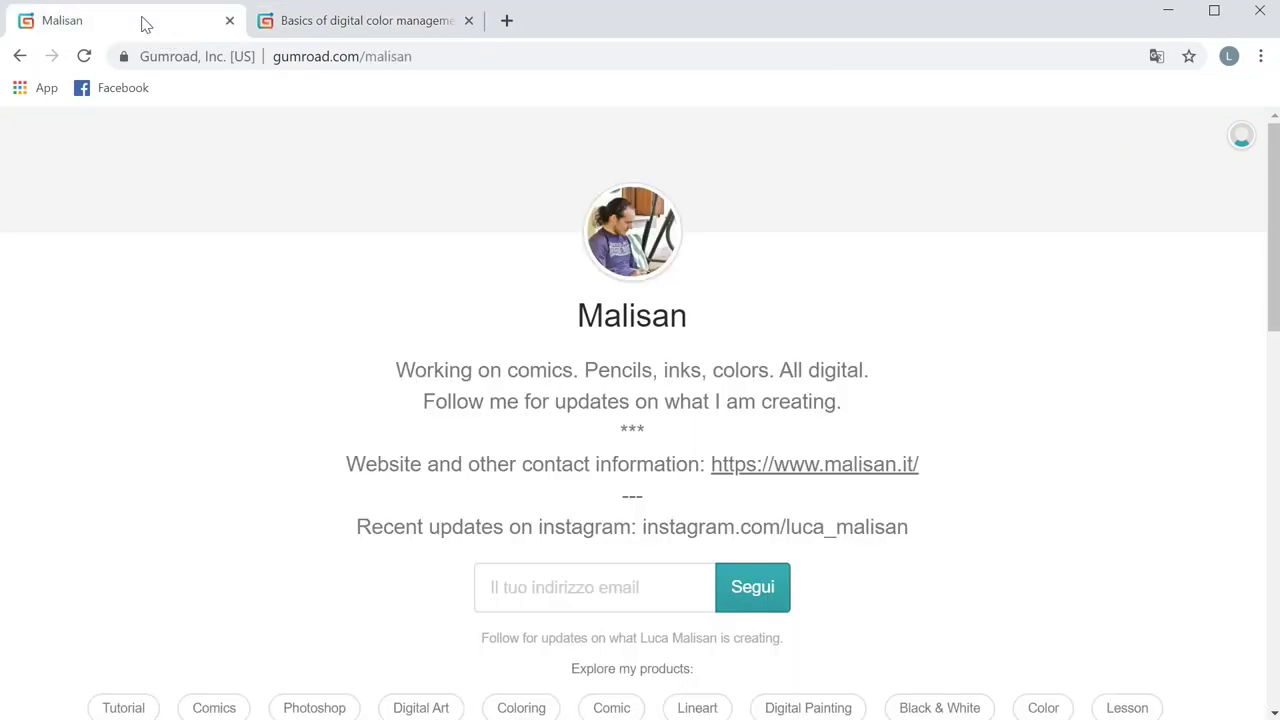
pyautogui.click(345, 60)
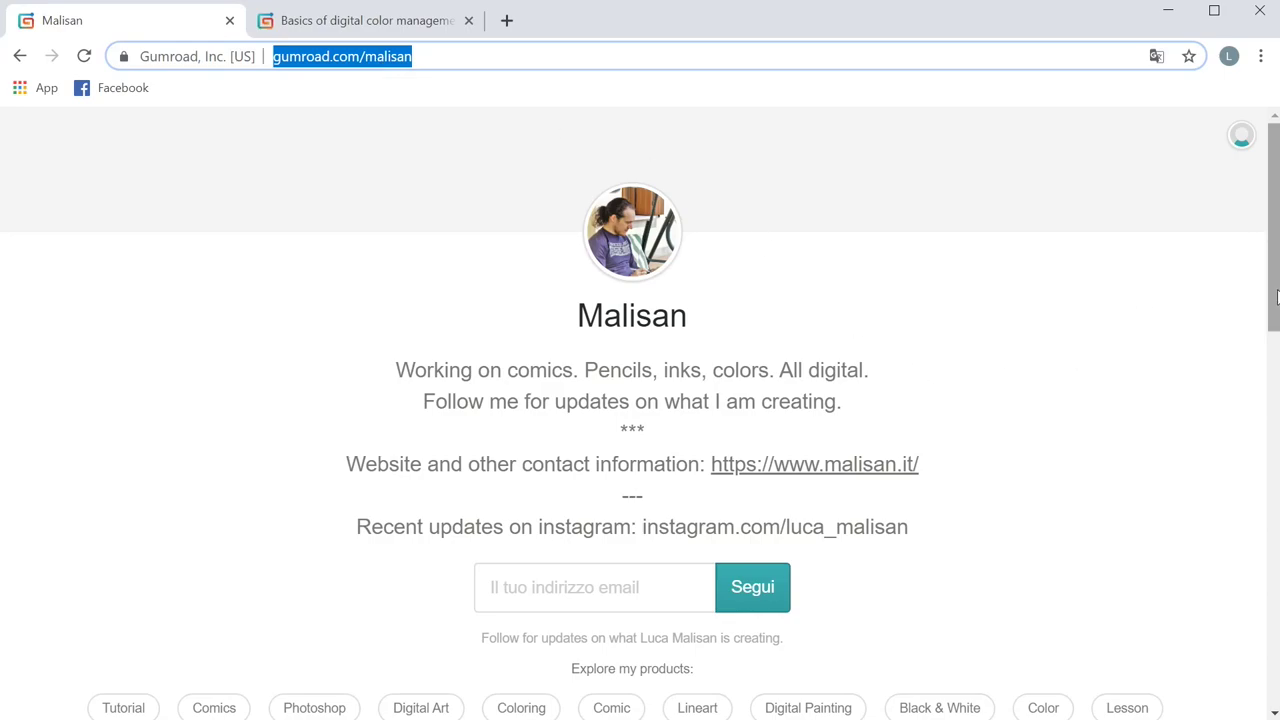
pyautogui.moveTo(1267, 297); pyautogui.dragTo(1252, 656)
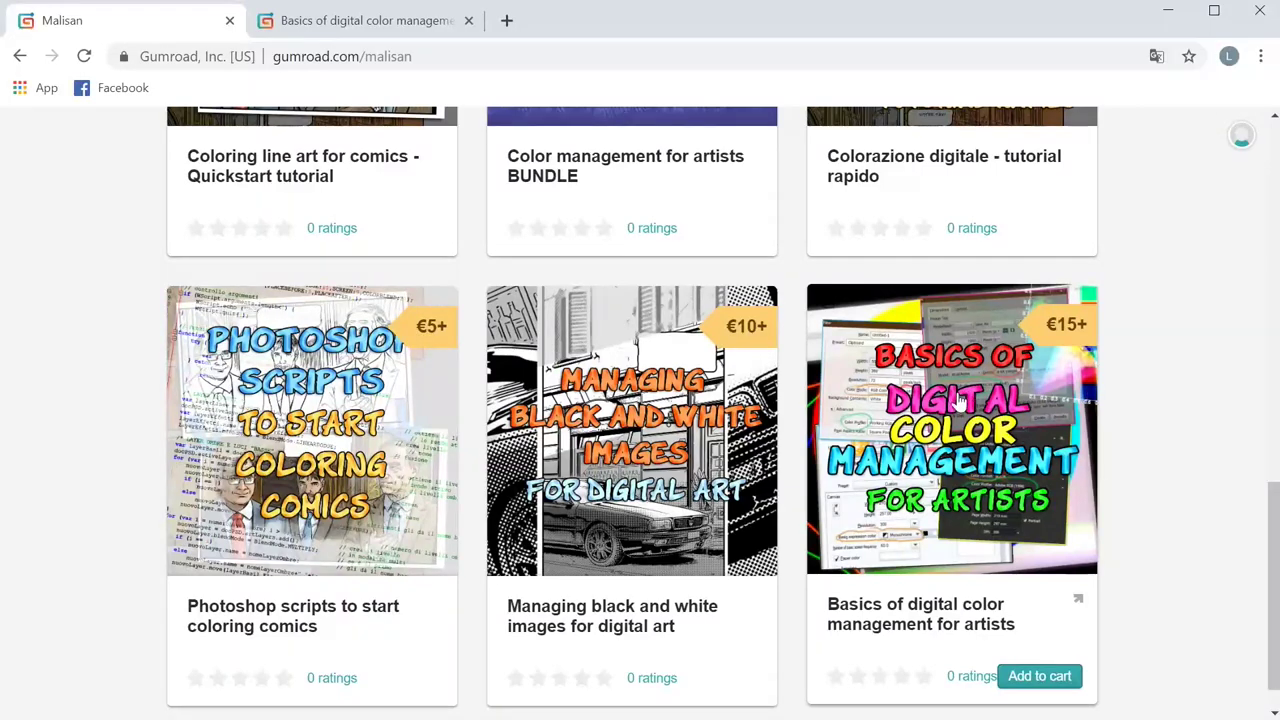
pyautogui.click(352, 30)
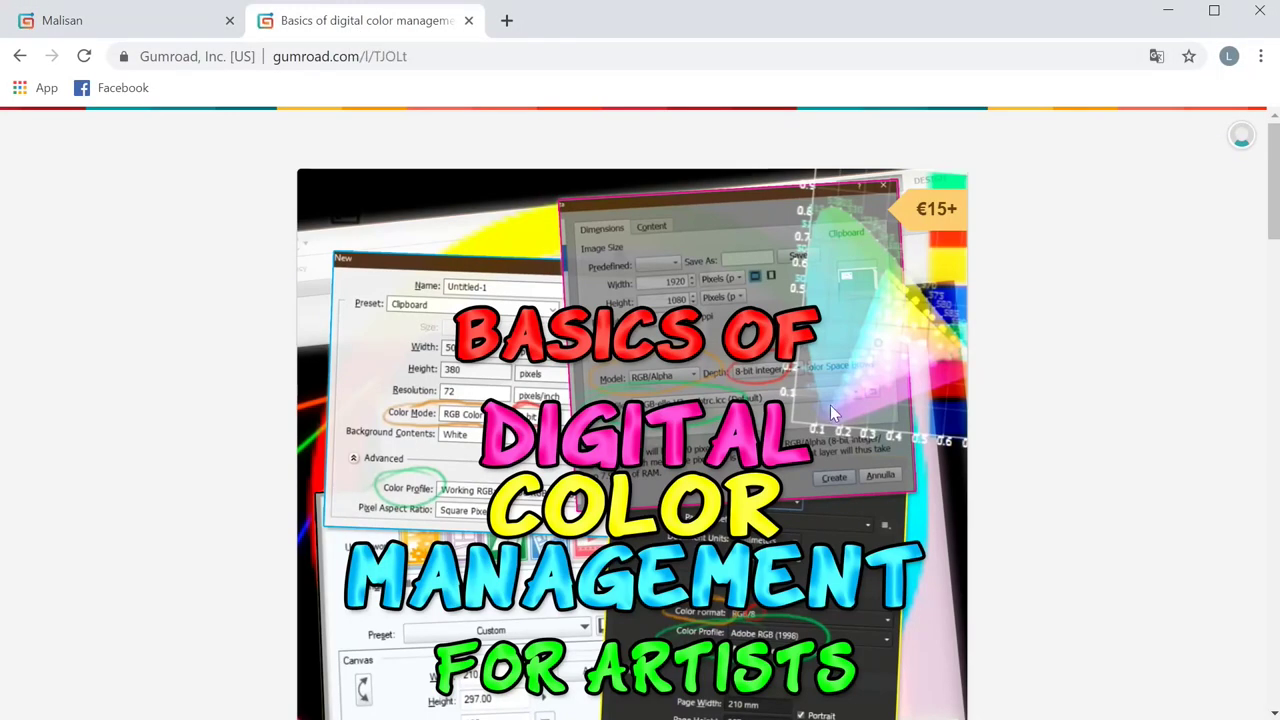
pyautogui.scroll(-1, 1037, 364)
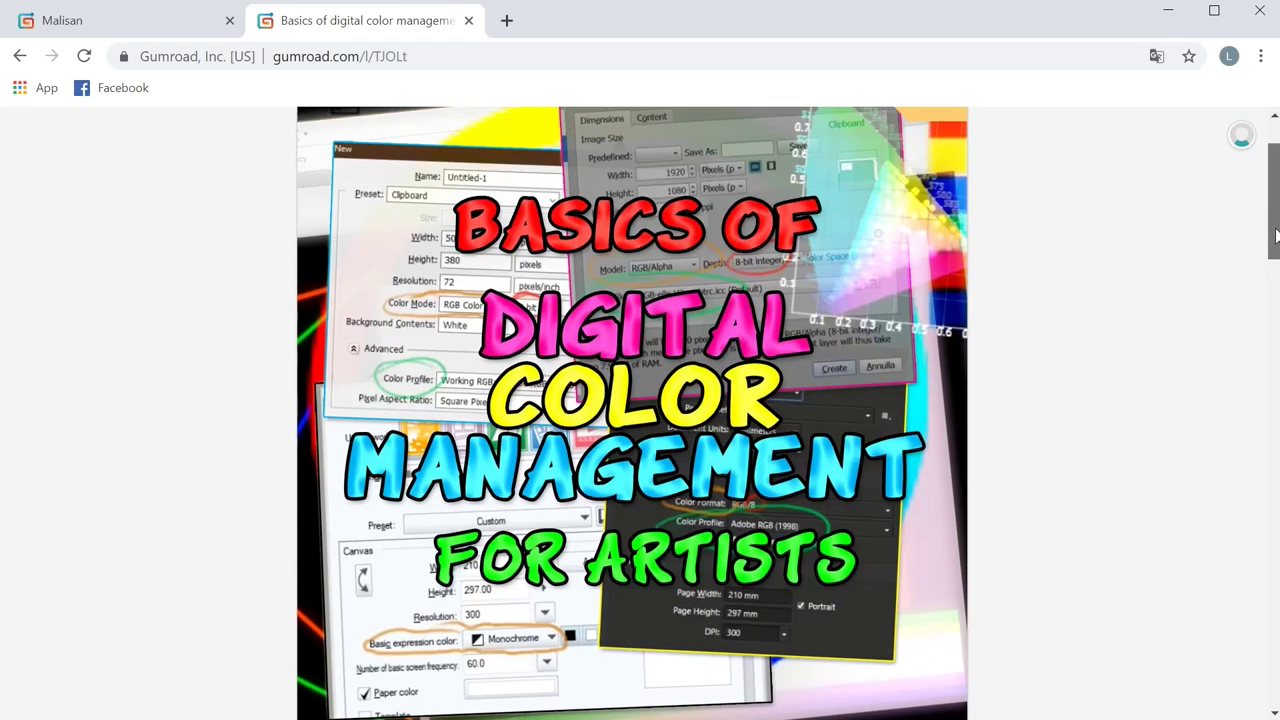